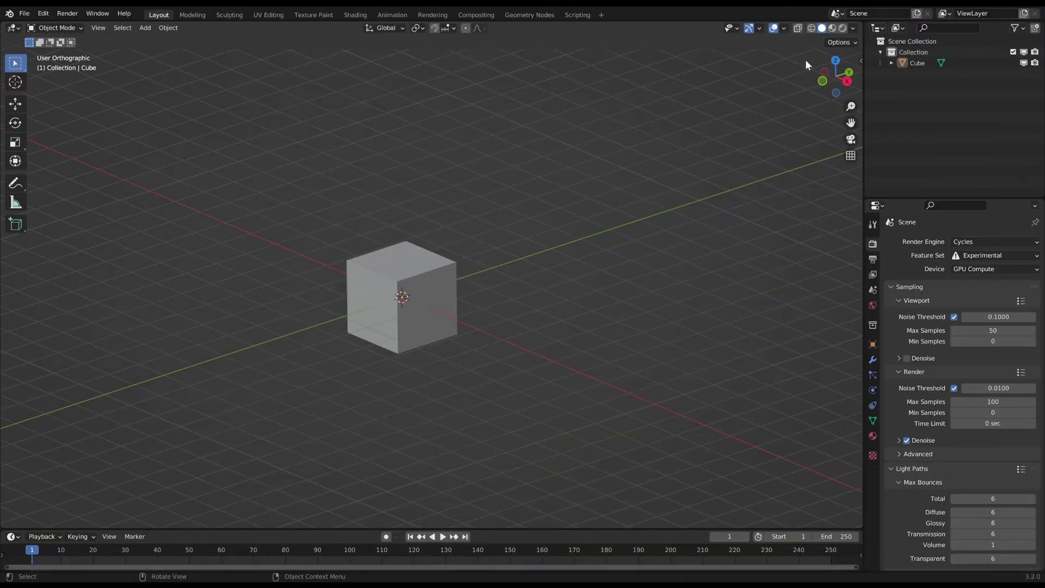
Switch the 3D viewport to rendered shading and turn off the Transparent film option.
left_click(842, 28)
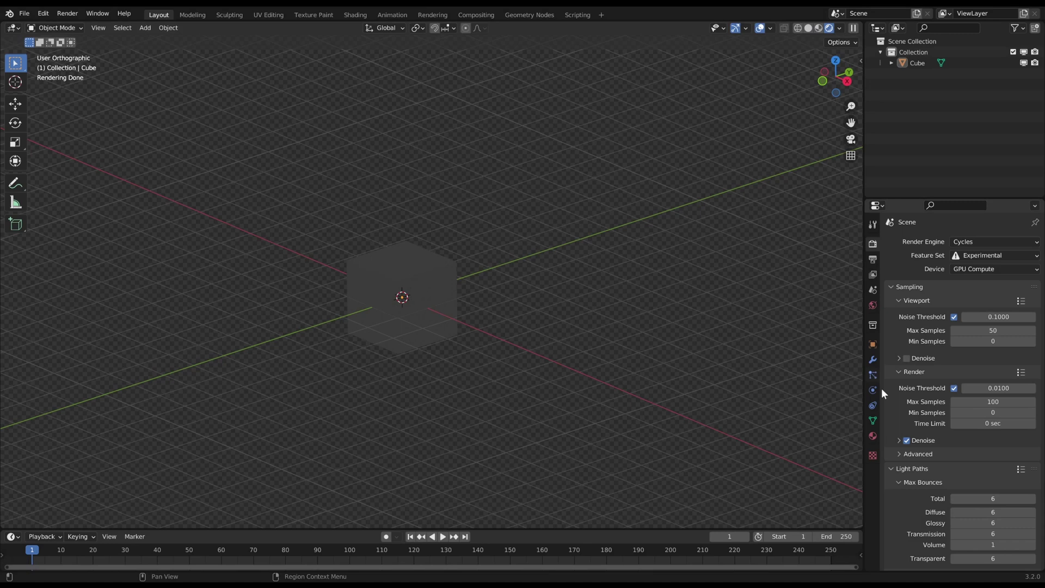
scroll(931, 426, "down", 8)
scroll(932, 428, "down", 10)
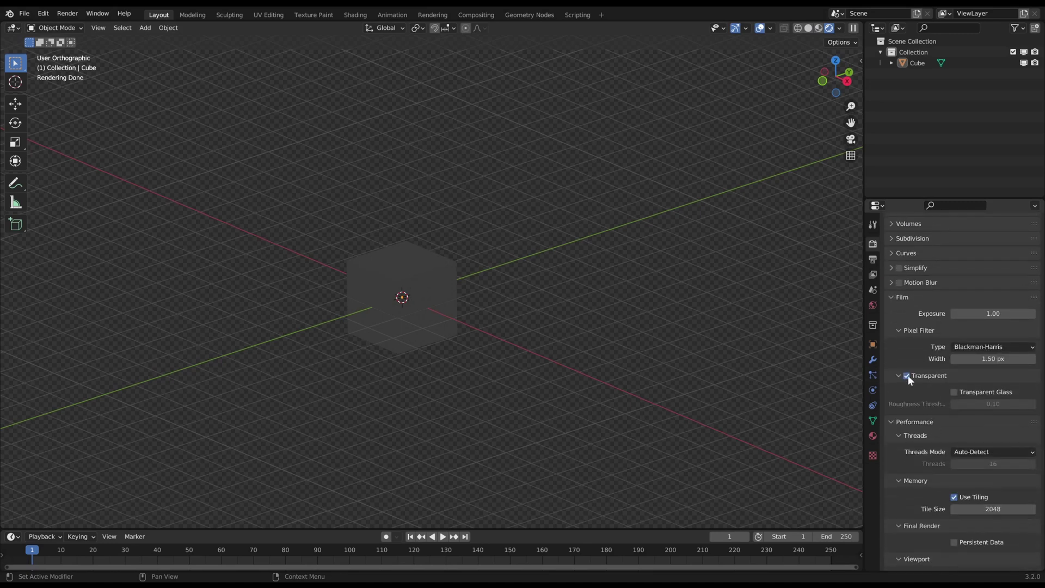
left_click(907, 376)
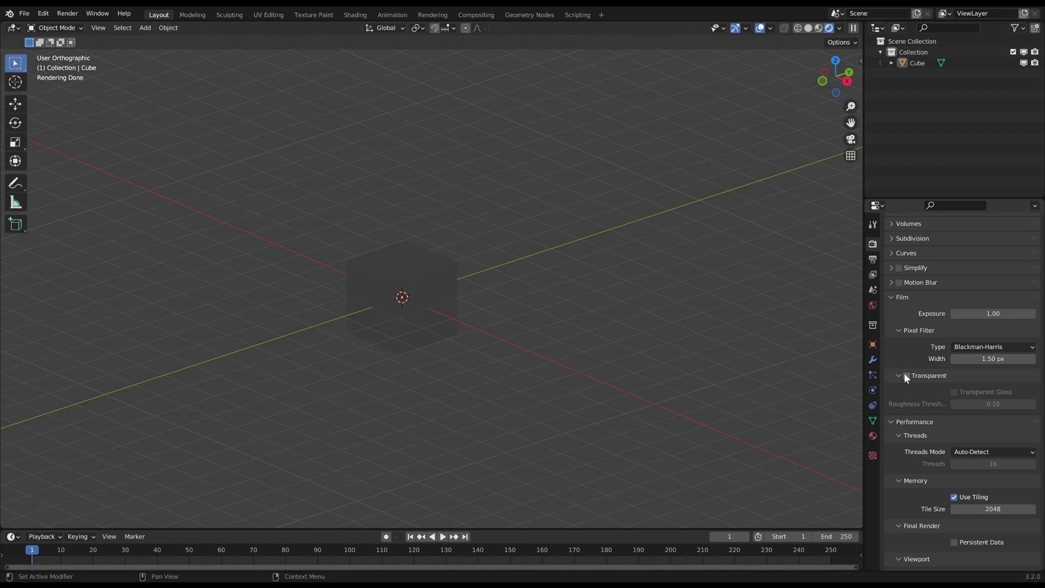
Select the cube, split the 3D viewport side by side and make the new area a Shader Editor with its sidebar hidden.
key("a")
middle_click_drag(515, 325, 555, 322)
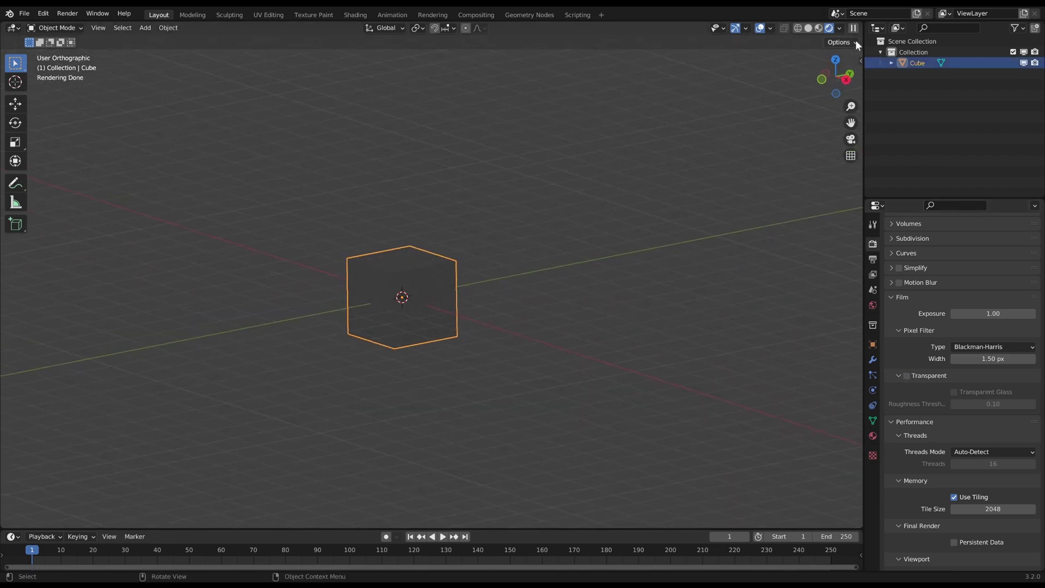
left_click_drag(859, 26, 338, 29)
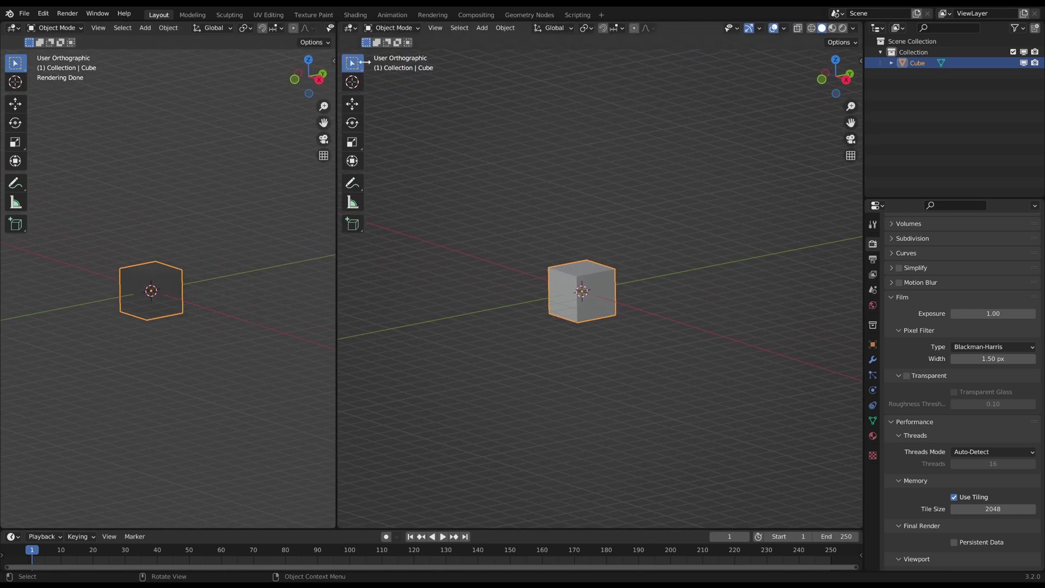
left_click(348, 28)
left_click(375, 130)
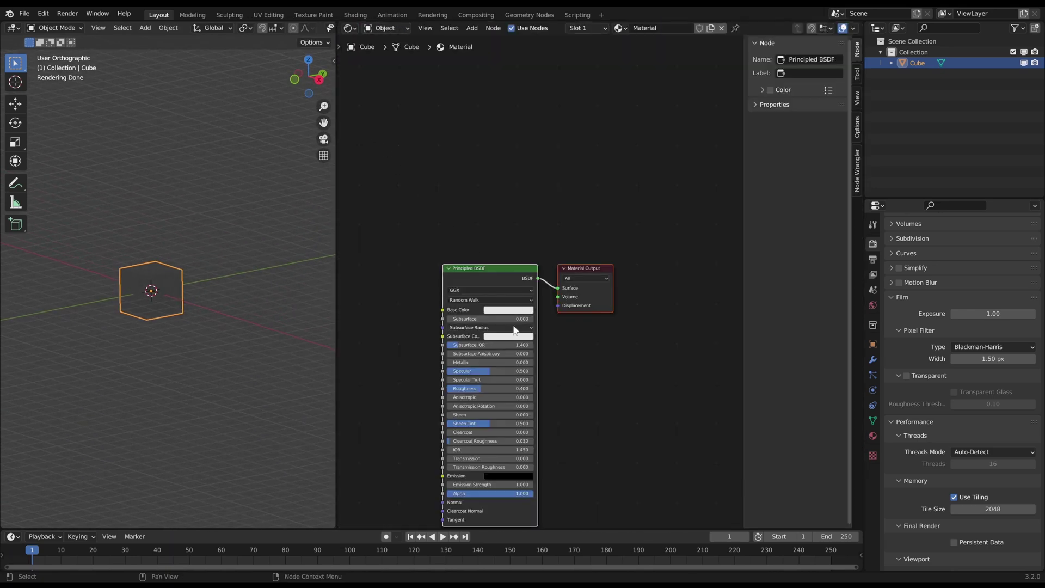
middle_click_drag(583, 342, 597, 254)
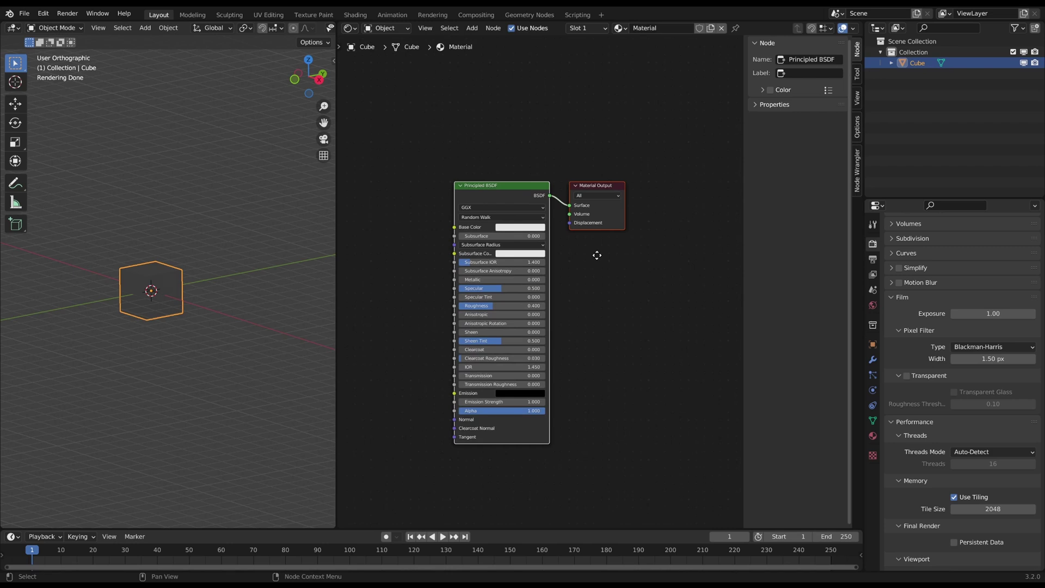
key("n")
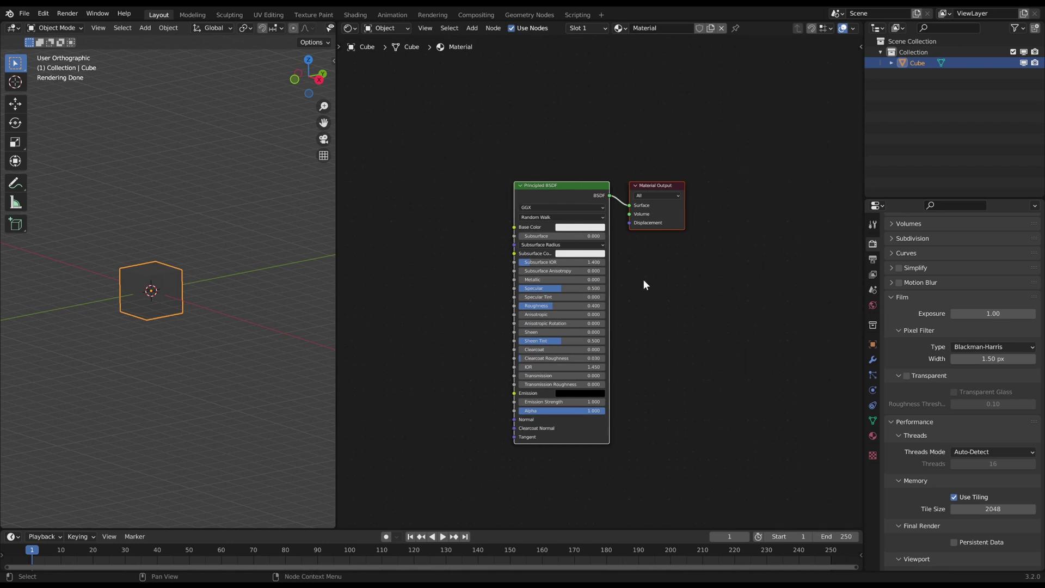
middle_click_drag(639, 278, 632, 274)
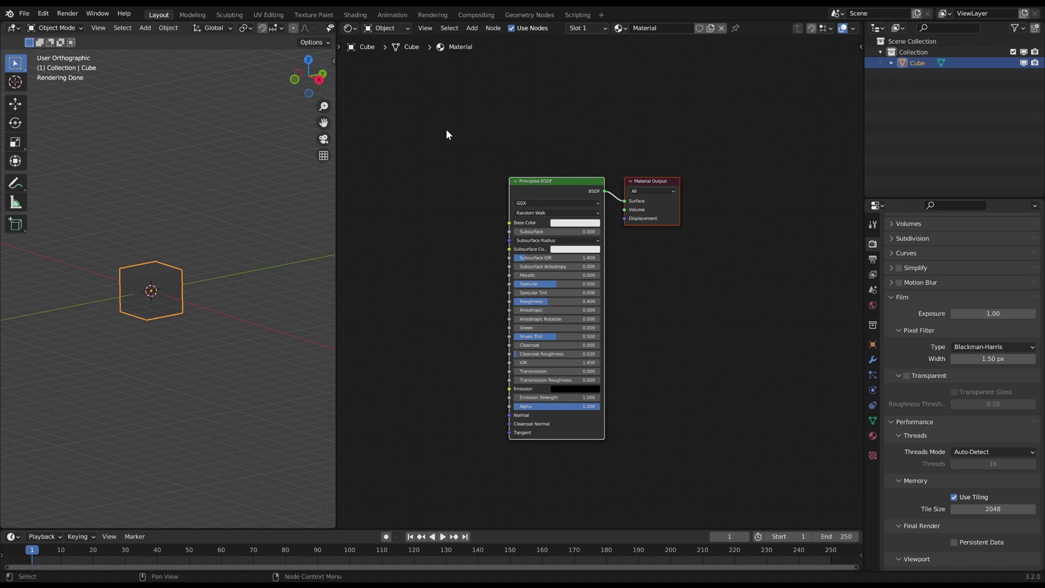
Switch the Shader Editor from the object material to the World shader.
left_click(392, 28)
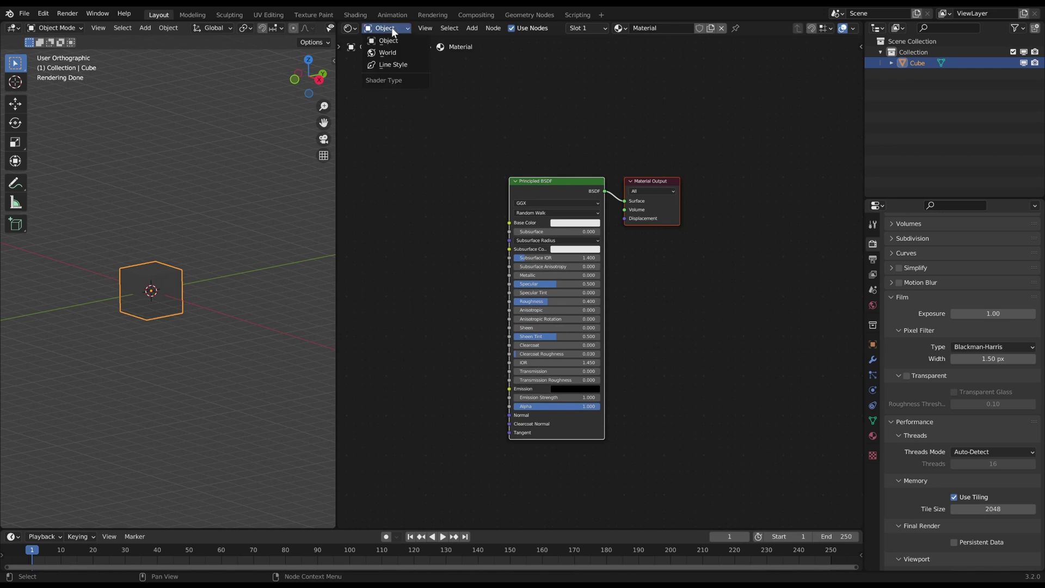
left_click(388, 53)
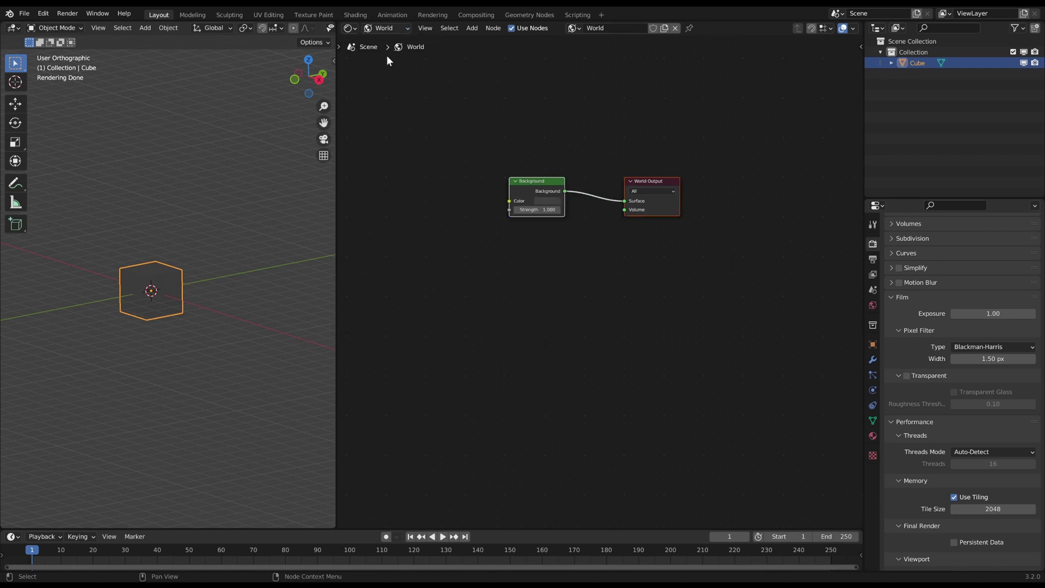
middle_click_drag(601, 252, 602, 324)
scroll(568, 309, "up", 9)
middle_click_drag(549, 306, 592, 310)
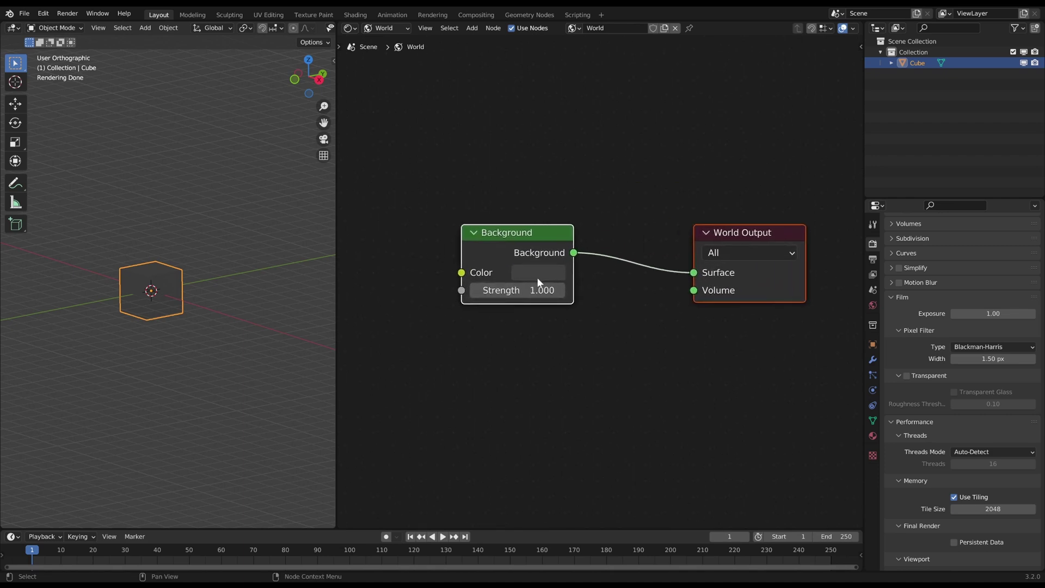
Set the world Background color to bright blue with hue 0.607, saturation 0.955 and value 1.000.
left_click(535, 272)
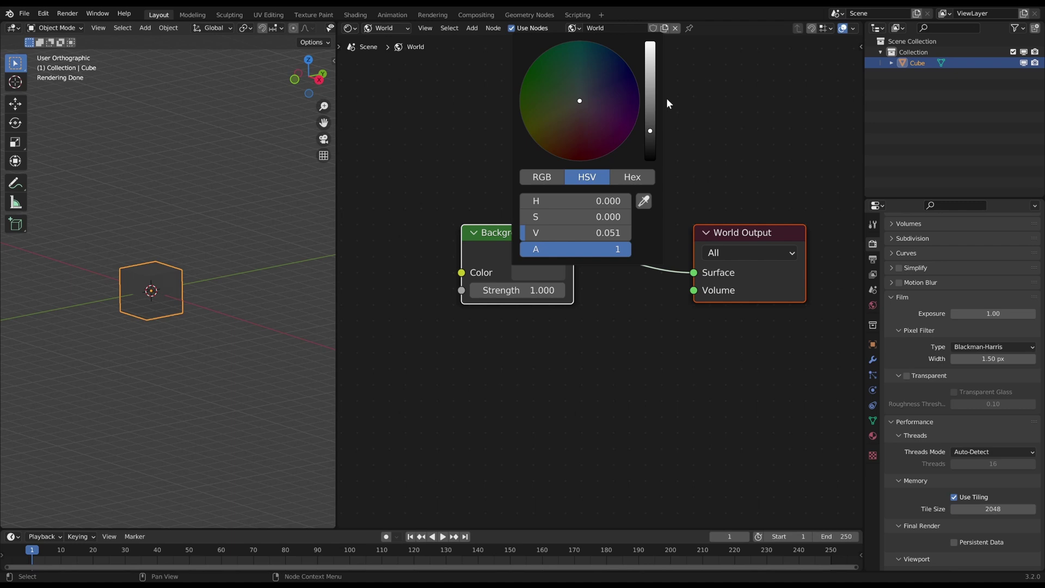
left_click_drag(650, 130, 650, 41)
mouse_move(578, 99)
left_mouse_down()
mouse_move(609, 70)
mouse_move(583, 159)
mouse_move(578, 63)
mouse_move(556, 97)
mouse_move(585, 157)
mouse_move(615, 77)
mouse_move(601, 59)
left_mouse_up()
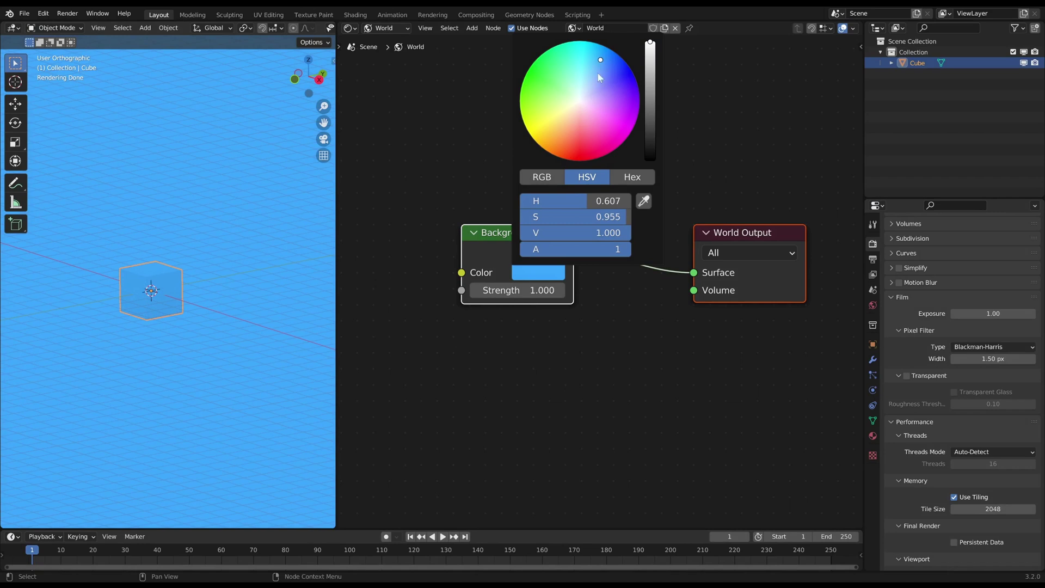
mouse_move(190, 319)
middle_mouse_down()
mouse_move(175, 322)
mouse_move(264, 268)
mouse_move(265, 291)
mouse_move(307, 304)
mouse_move(168, 312)
mouse_move(199, 190)
mouse_move(193, 311)
middle_mouse_up()
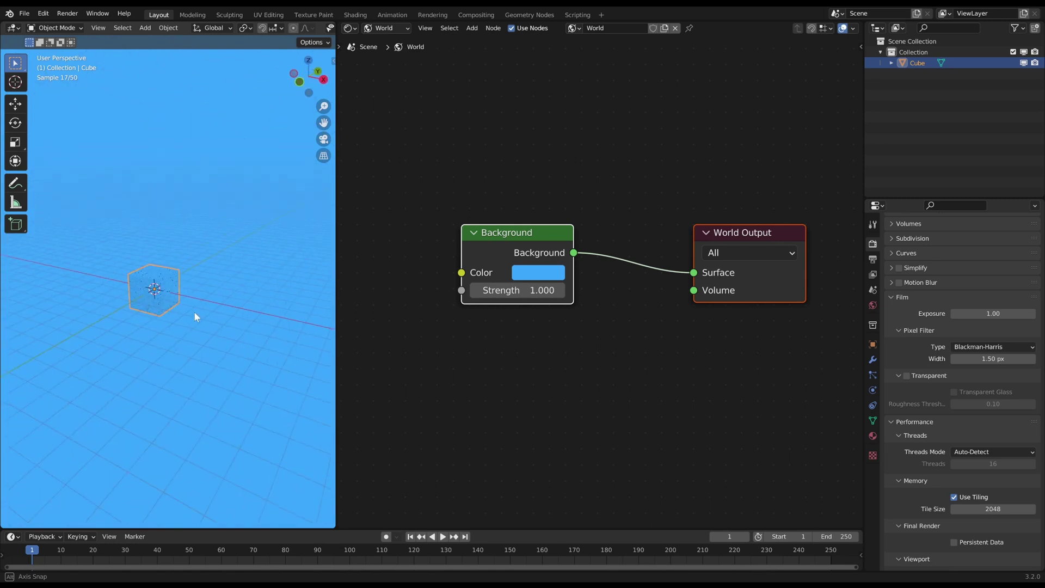
scroll(237, 291, "down", 3)
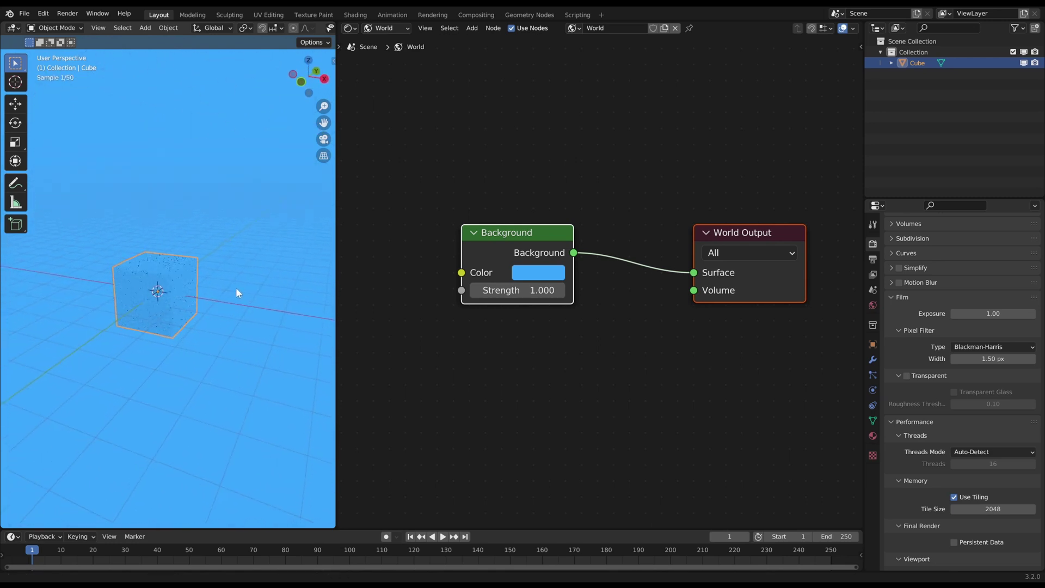
middle_click_drag(244, 293, 246, 297)
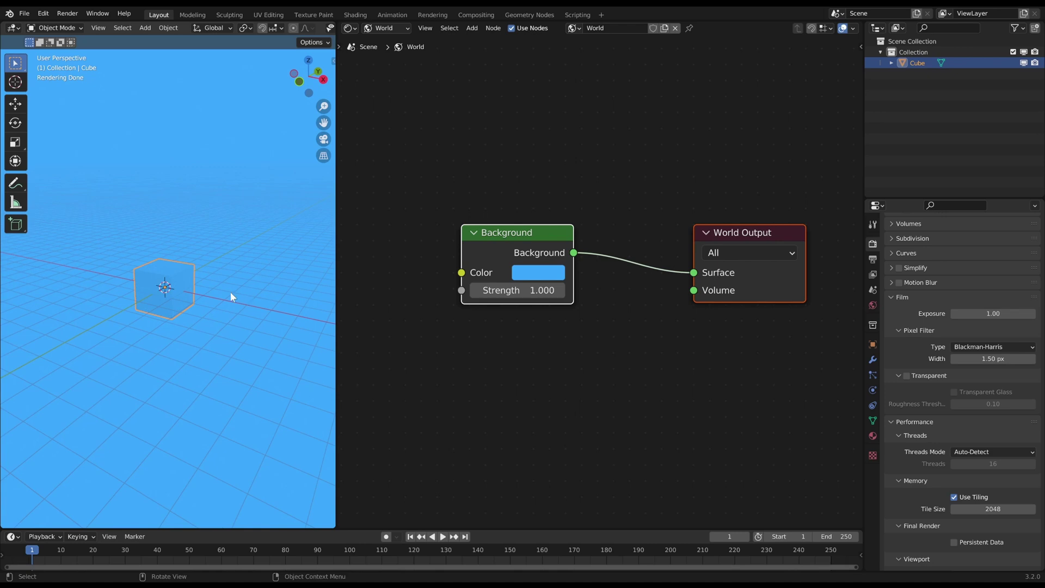
scroll(231, 296, "down", 2)
Remove all saturation from the world Background color and darken it to near black.
left_click(545, 272)
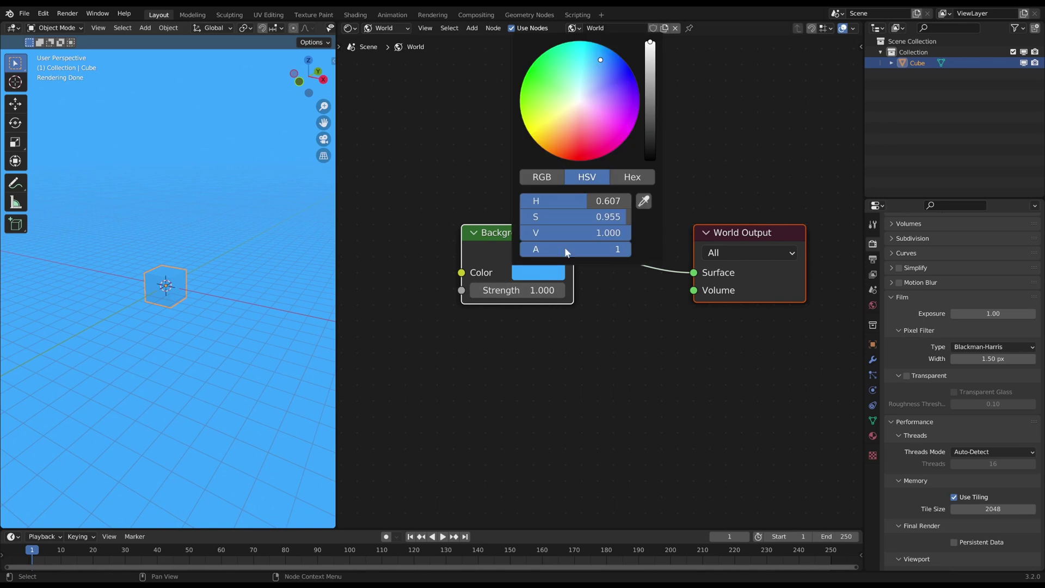
left_click_drag(626, 217, 520, 217)
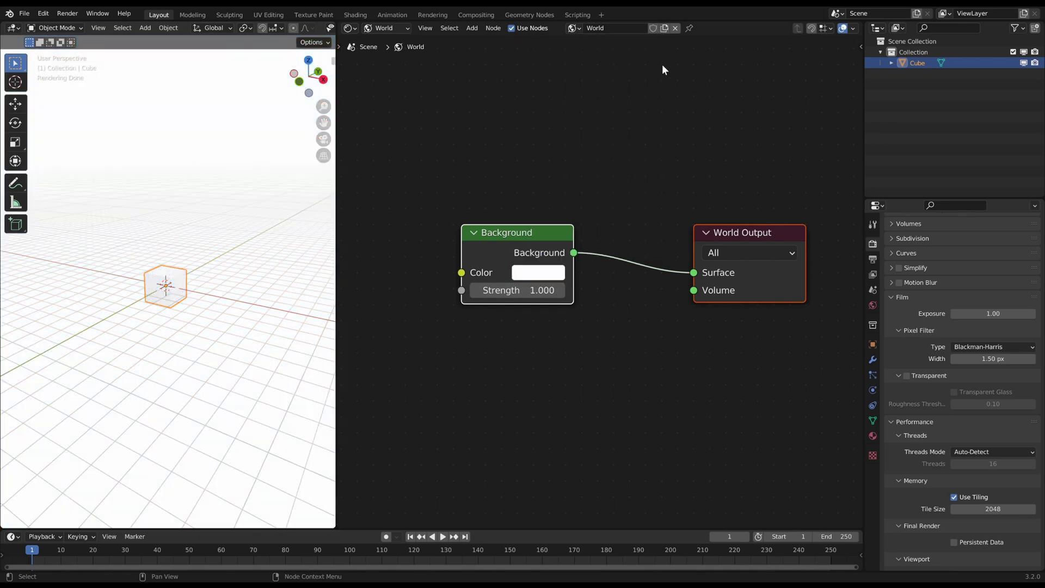
left_click(551, 272)
left_click_drag(645, 59, 649, 159)
Add a UV sphere at the 3D cursor and widen the 3D viewport.
key("shift+a")
mouse_move(251, 232)
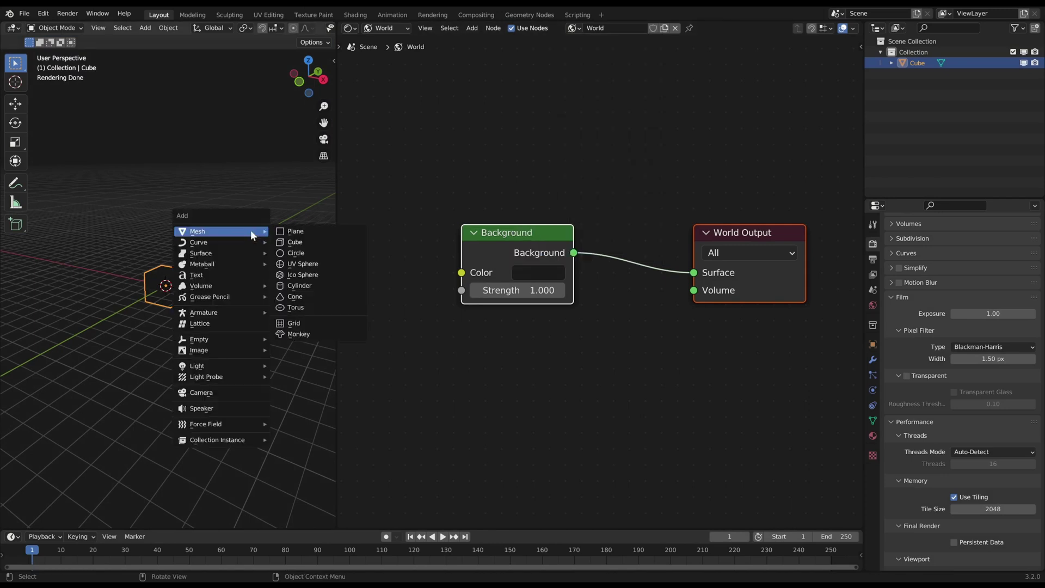
left_click(296, 264)
left_click_drag(336, 228, 619, 263)
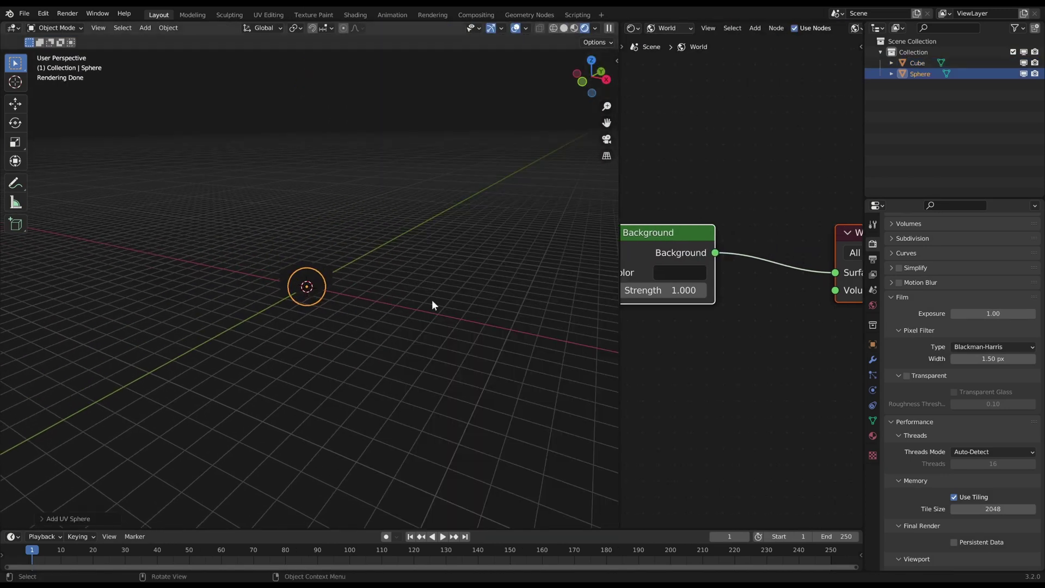
Scale the sphere's whole mesh up to more than seven times its size in Edit Mode so it encloses the cube.
key("Tab")
key("s")
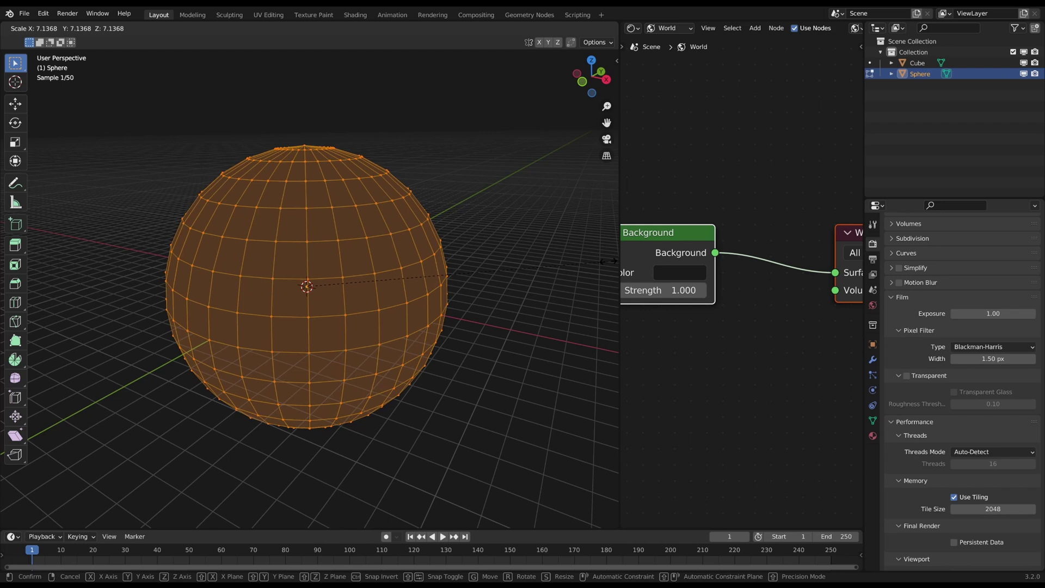
left_click(610, 264)
key("s")
left_click(505, 269)
Delete a 3 by 3 block of vertices from the sphere's front with circle select, return to Object Mode and leave the sphere selected.
mouse_move(240, 291)
middle_mouse_down()
mouse_move(267, 288)
mouse_move(282, 252)
middle_mouse_up()
key("alt+a")
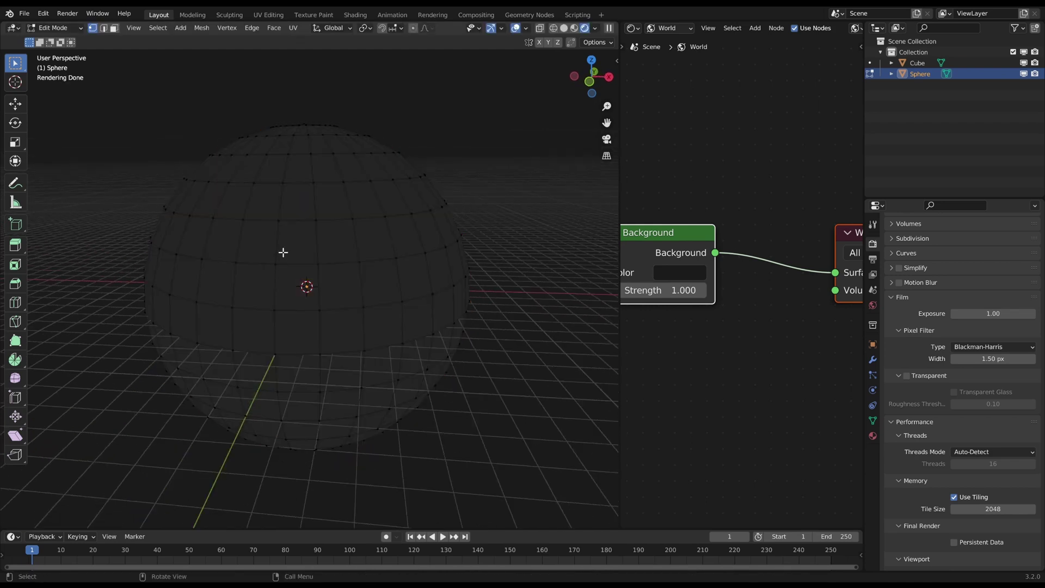
key("c")
mouse_move(302, 243)
left_mouse_down()
mouse_move(310, 238)
mouse_move(313, 295)
mouse_move(350, 227)
left_mouse_up()
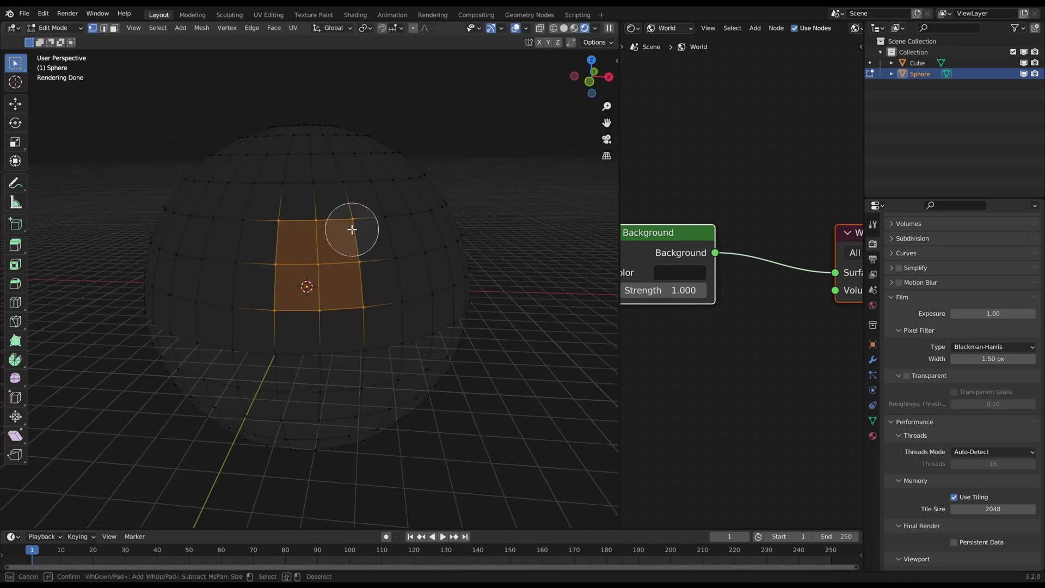
right_click(352, 229)
key("x")
left_click(354, 233)
mouse_move(392, 270)
middle_mouse_down()
mouse_move(307, 274)
mouse_move(339, 247)
mouse_move(399, 247)
middle_mouse_up()
key("Tab")
left_click(306, 274)
left_click(456, 230)
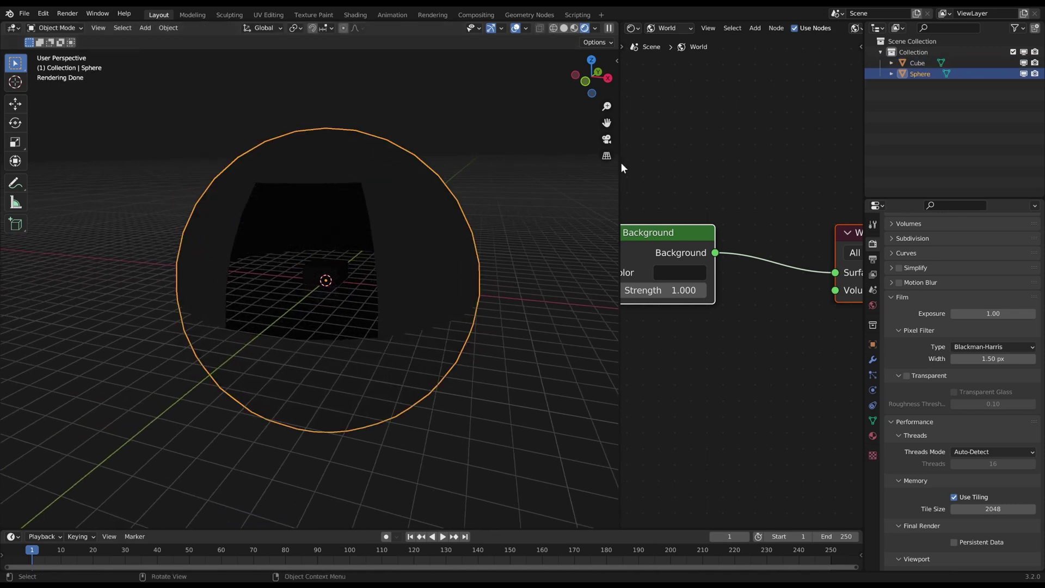
Widen the Shader Editor, switch it back to object materials and create a new material for the sphere.
left_click_drag(622, 165, 470, 163)
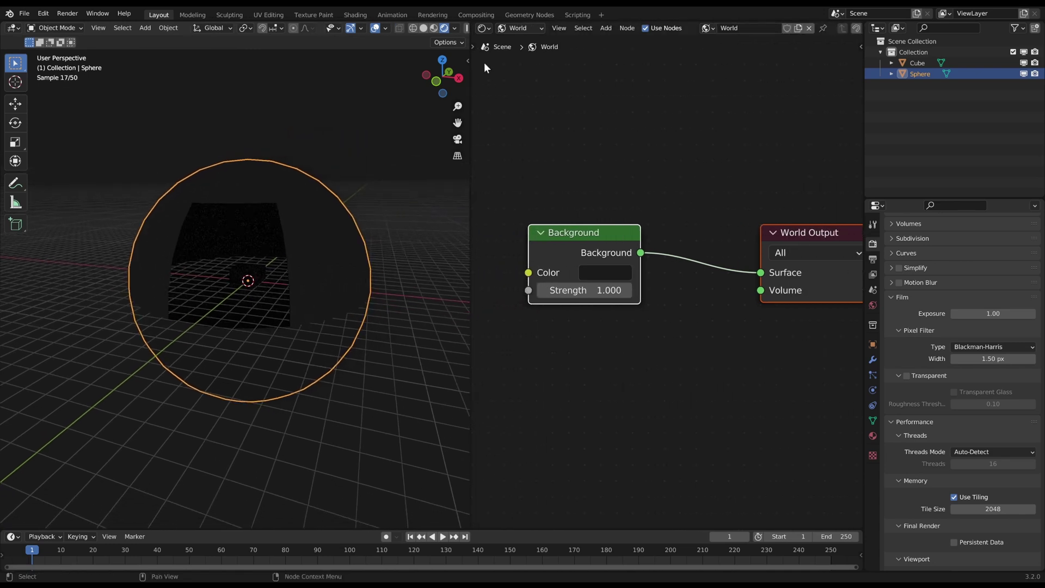
left_click(483, 29)
left_click(519, 28)
left_click(530, 40)
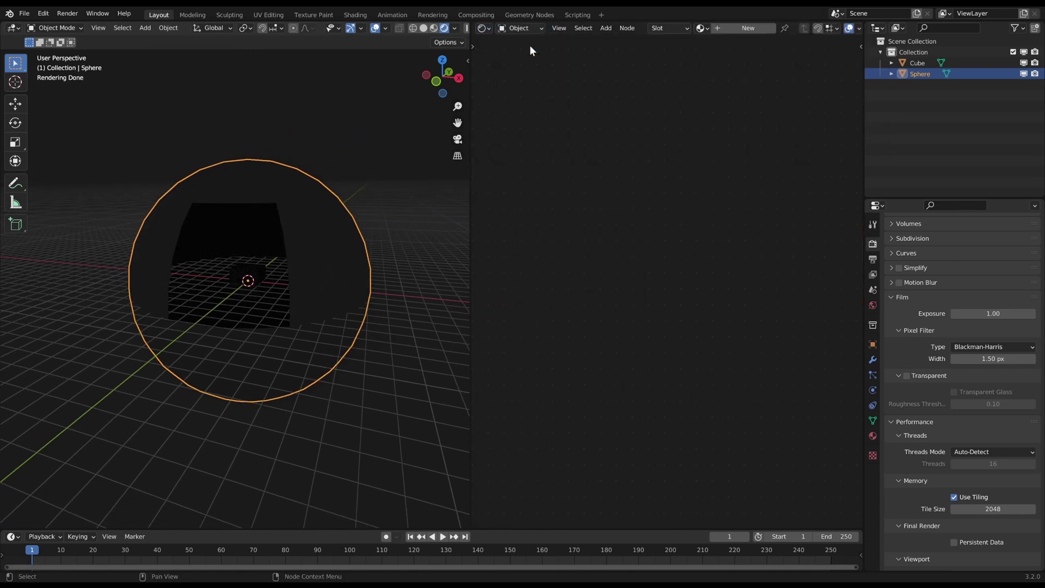
left_click(730, 28)
Replace the sphere material's Principled BSDF with an Emission node connected to the Material Output's Surface.
scroll(659, 224, "down", 3)
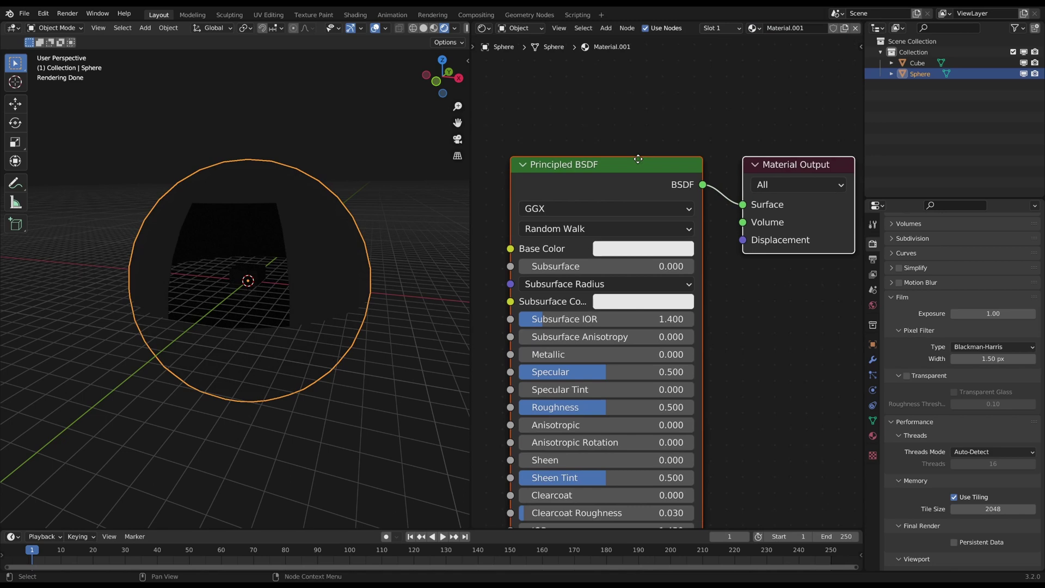
key("x")
key("shift+a")
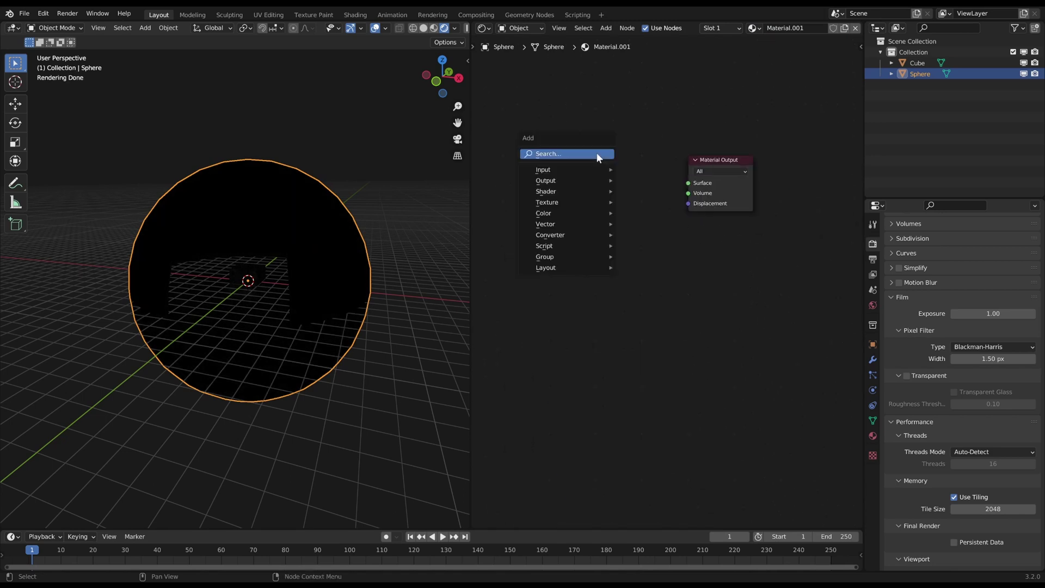
left_click(597, 154)
type("emi")
key("Return")
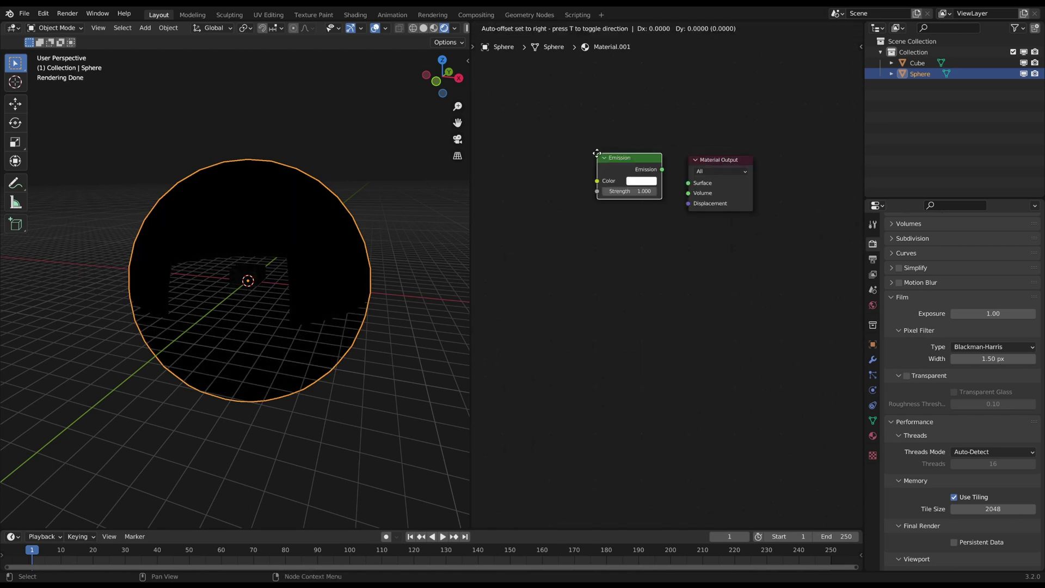
left_click(573, 172)
left_click_drag(637, 188, 688, 183)
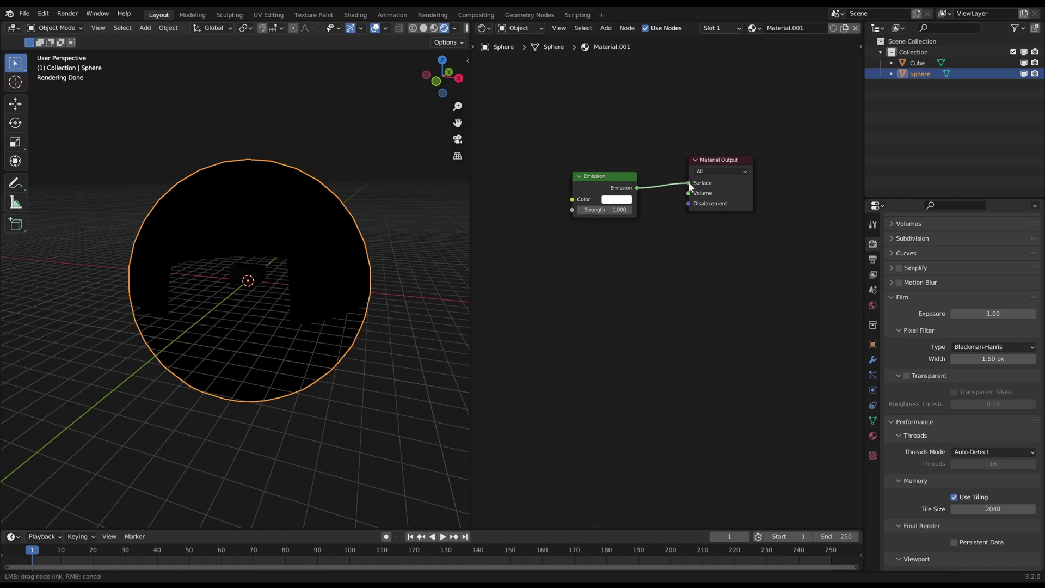
left_click_drag(623, 176, 625, 170)
Inspect the lit cube inside the sphere, reselect the sphere and set its Emission color to blue.
scroll(238, 298, "up", 3)
scroll(266, 286, "down", 4)
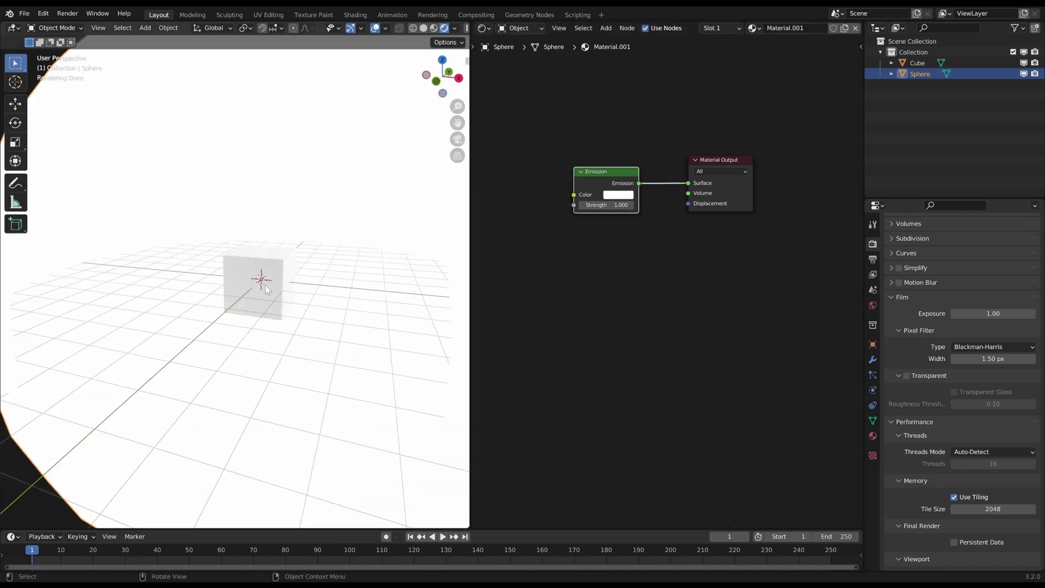
left_click(272, 285)
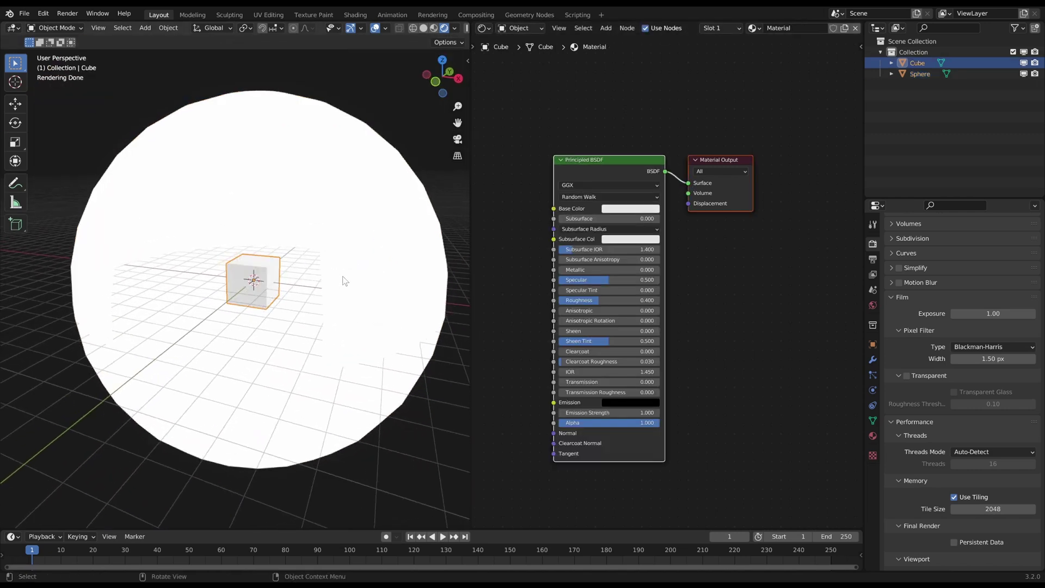
left_click(359, 256)
left_click(625, 197)
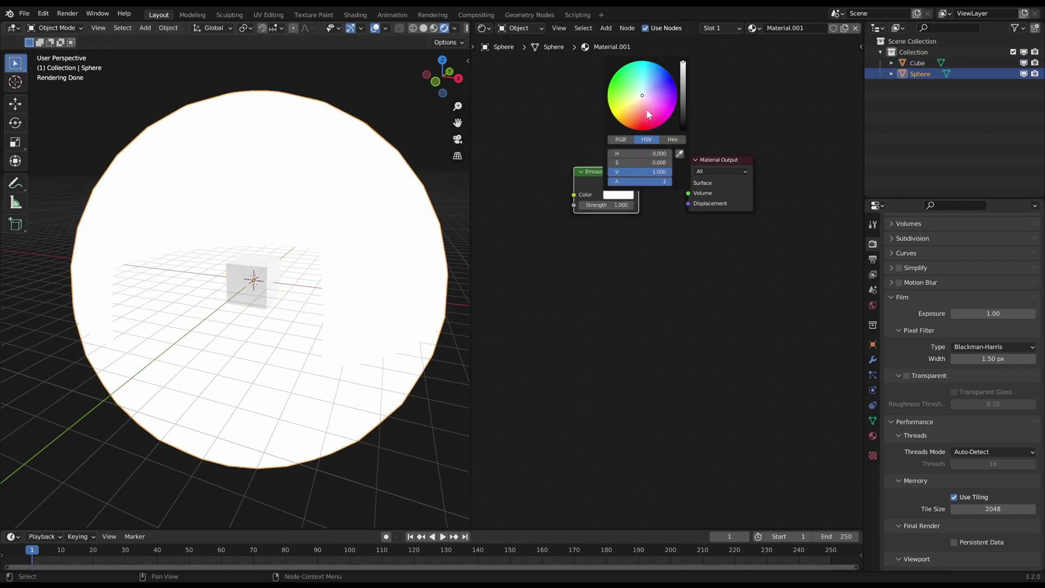
left_click_drag(647, 110, 657, 75)
scroll(352, 240, "down", 5)
mouse_move(256, 261)
middle_mouse_down()
mouse_move(425, 259)
mouse_move(329, 232)
mouse_move(240, 241)
mouse_move(272, 272)
mouse_move(257, 263)
middle_mouse_up()
scroll(325, 300, "up", 3)
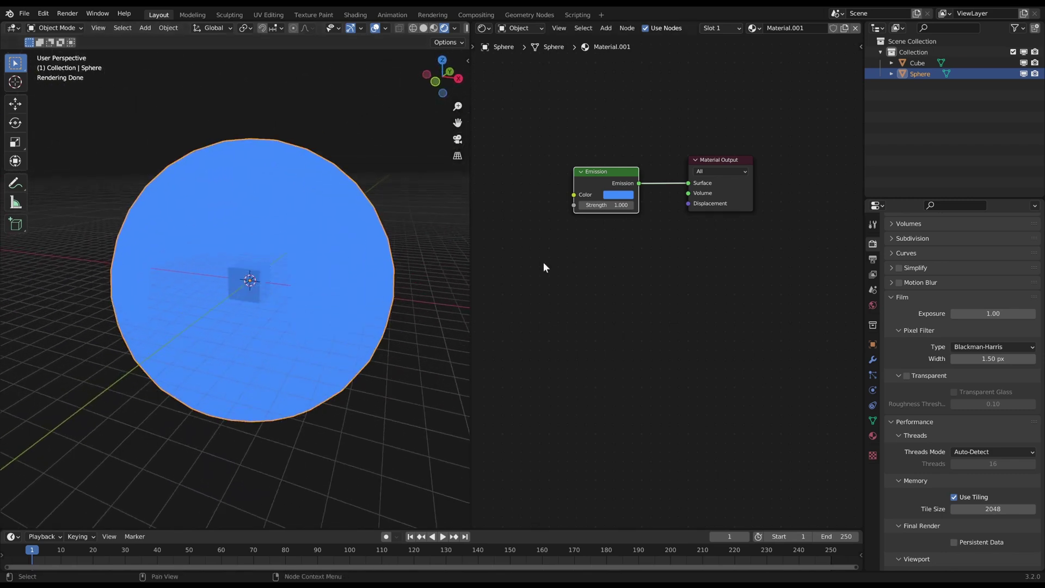
Make the sphere's Emission color a fully saturated blue, add an Image Texture node and connect its Color to the Emission color.
left_click(618, 194)
mouse_move(645, 116)
left_mouse_down()
mouse_move(673, 108)
mouse_move(651, 84)
mouse_move(662, 67)
mouse_move(671, 77)
left_mouse_up()
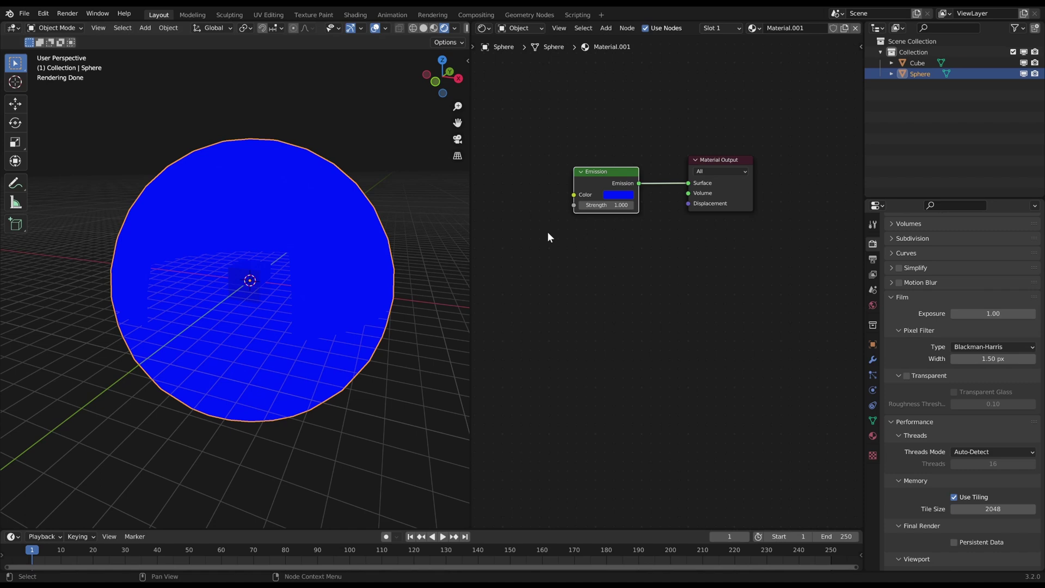
middle_click_drag(580, 129, 636, 135)
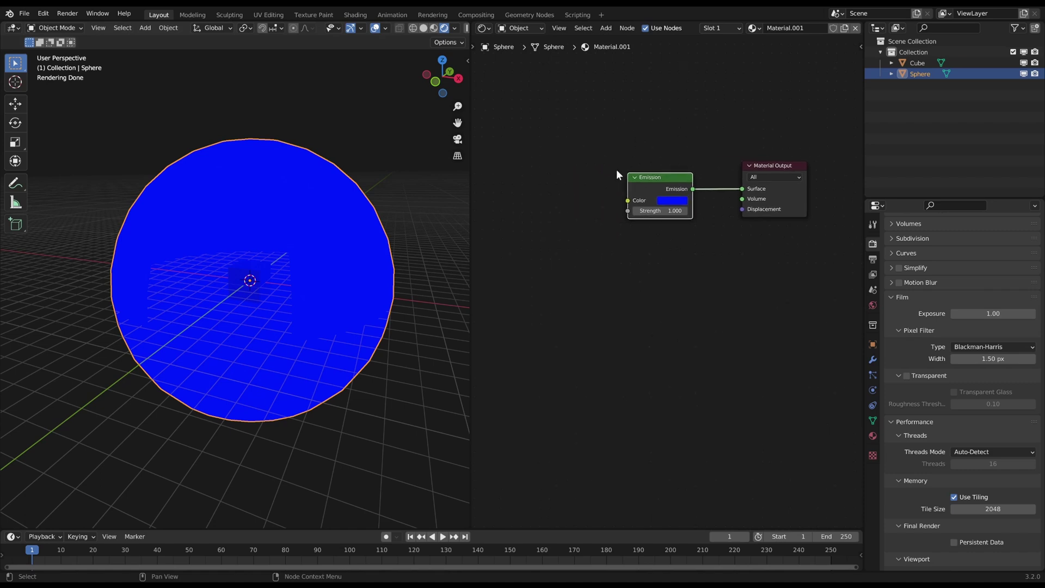
middle_click_drag(565, 158, 643, 155)
key("shift+a")
left_click(593, 145)
type("image")
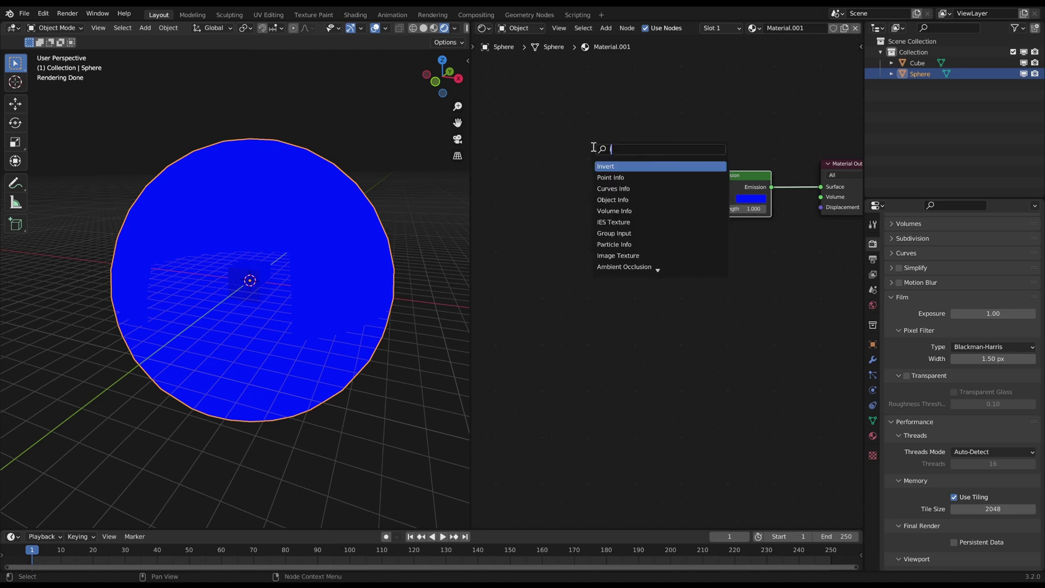
key("Return")
left_click(547, 168)
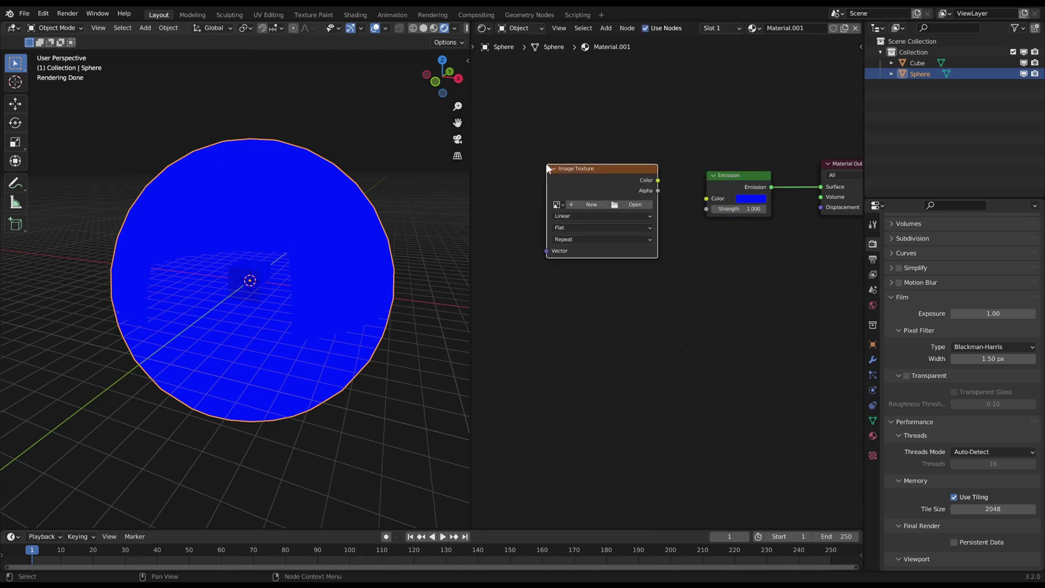
left_click_drag(632, 175, 707, 197)
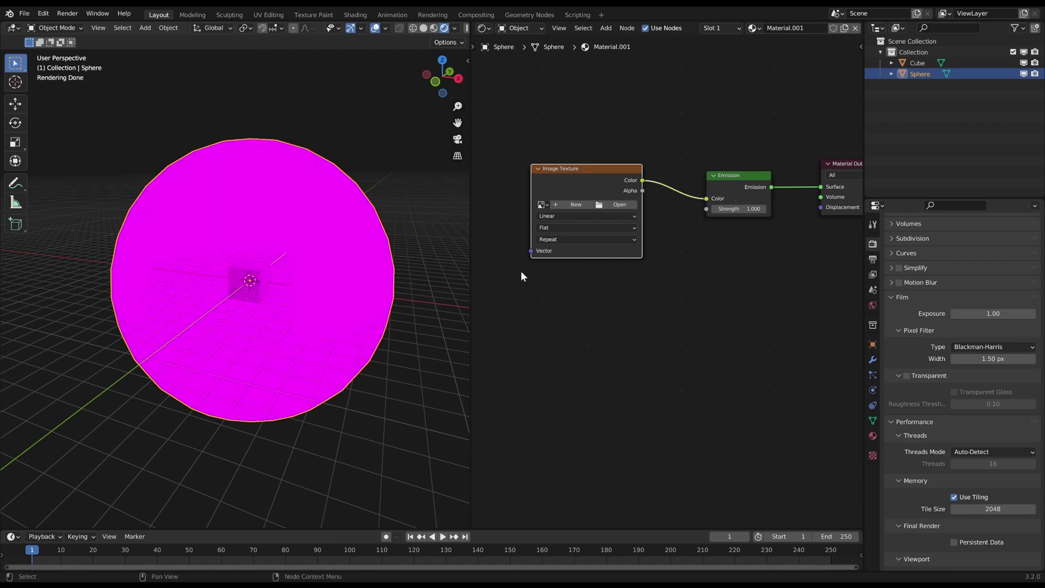
Load photo_studio_loft_hall_4k.hdr into the Image Texture node and display it in a new Image Editor above the Shader Editor.
middle_click_drag(299, 279, 313, 275)
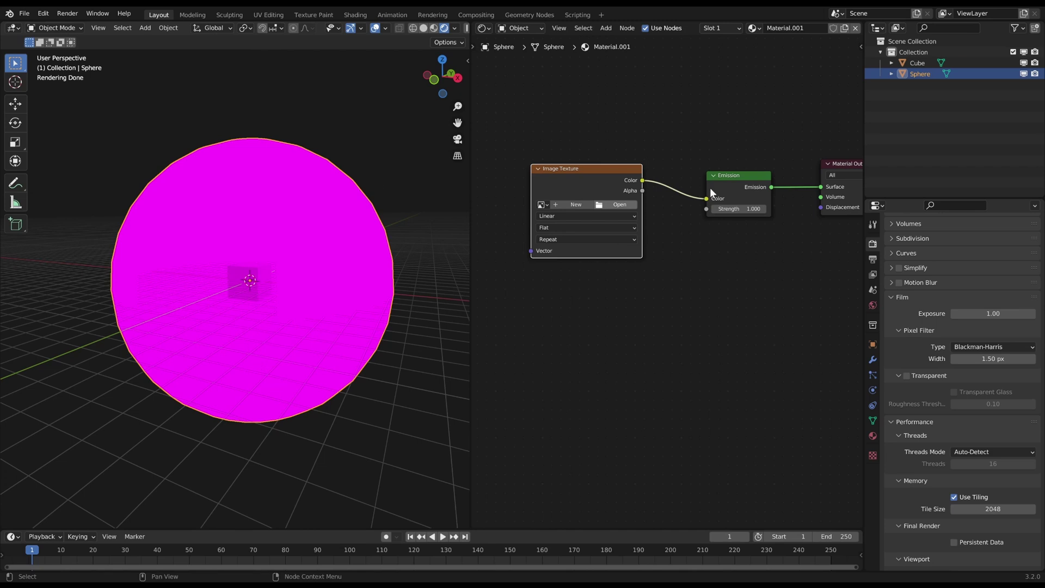
mouse_move(237, 303)
middle_mouse_down()
mouse_move(247, 305)
mouse_move(218, 311)
middle_mouse_up()
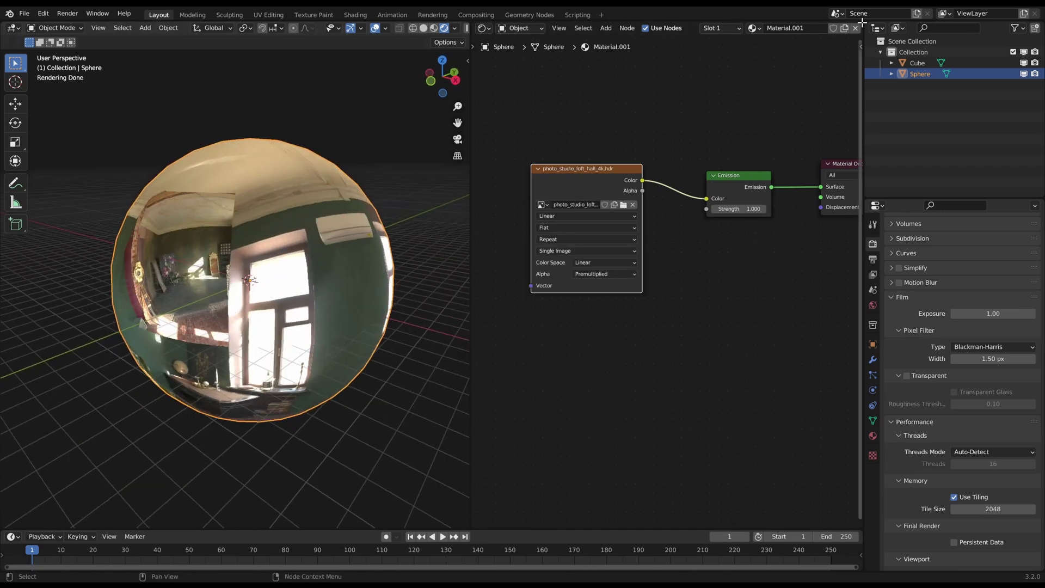
left_click_drag(860, 26, 849, 230)
left_click(481, 28)
left_click(511, 70)
left_click(621, 26)
left_click(619, 44)
scroll(668, 132, "up", 3)
scroll(668, 132, "down", 1)
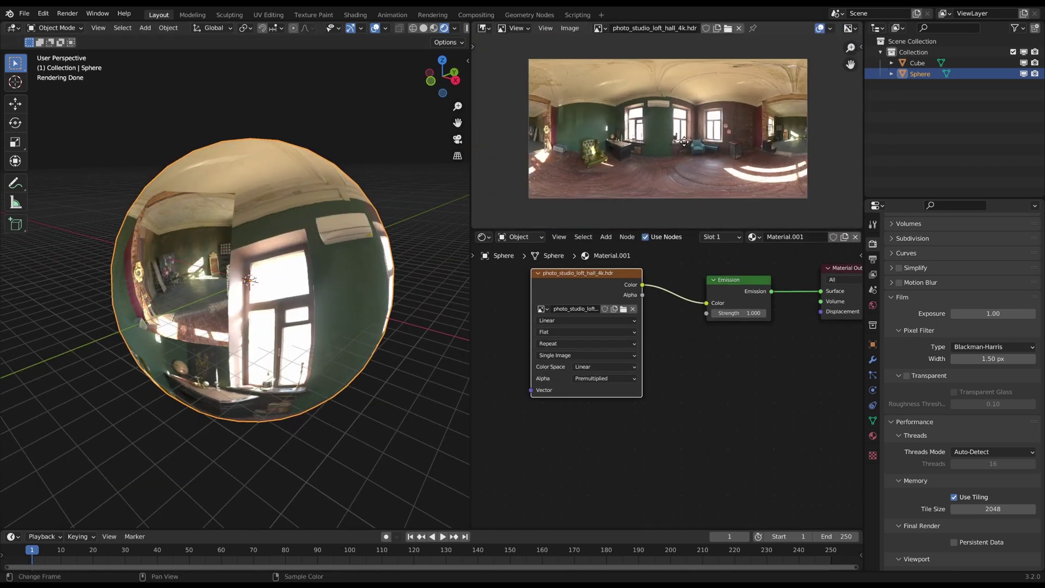
middle_click_drag(667, 132, 667, 129)
Examine the cube inside the HDR-textured sphere from outside and through the opening.
middle_click_drag(348, 246, 375, 249)
scroll(277, 286, "up", 3)
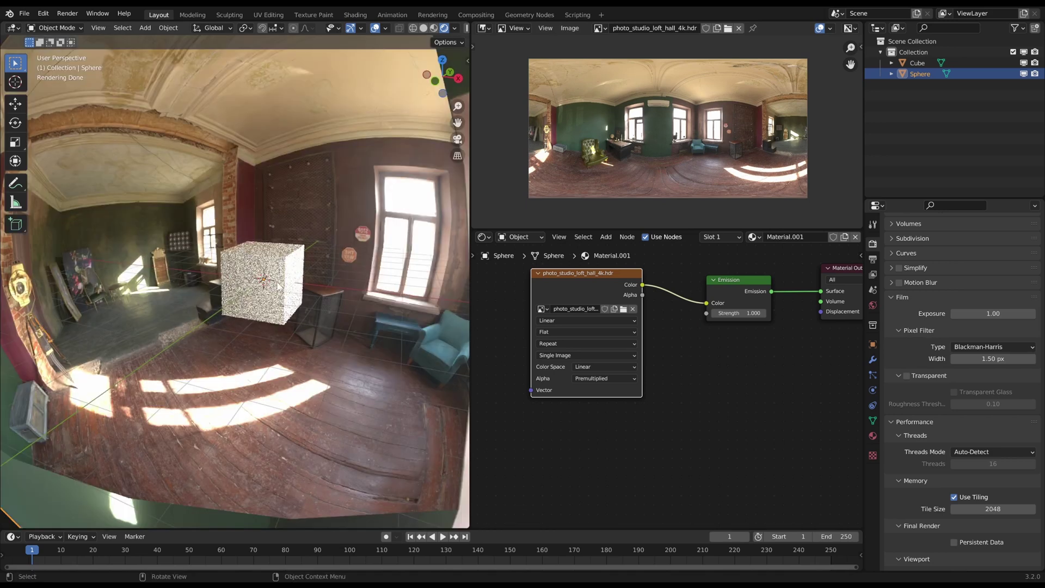
scroll(296, 282, "down", 3)
mouse_move(296, 282)
middle_mouse_down()
mouse_move(345, 270)
mouse_move(311, 281)
middle_mouse_up()
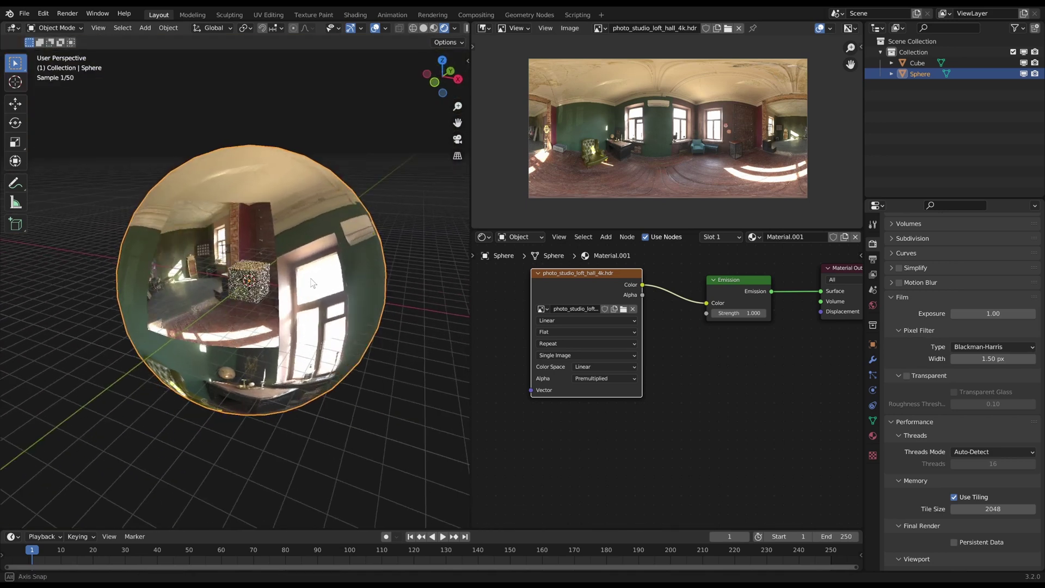
middle_click_drag(429, 318, 327, 324)
scroll(318, 331, "up", 2)
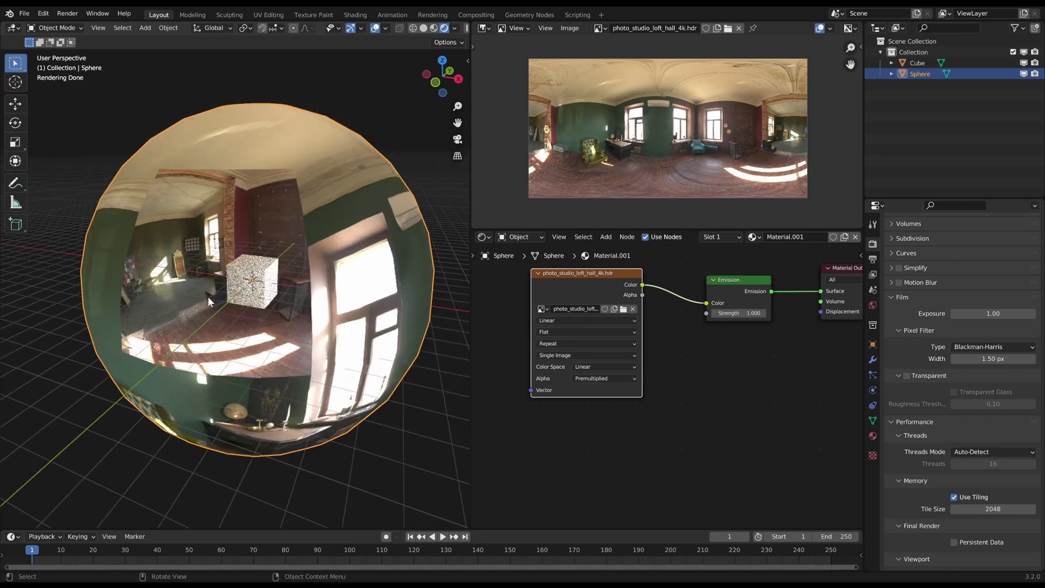
middle_click_drag(208, 296, 231, 302)
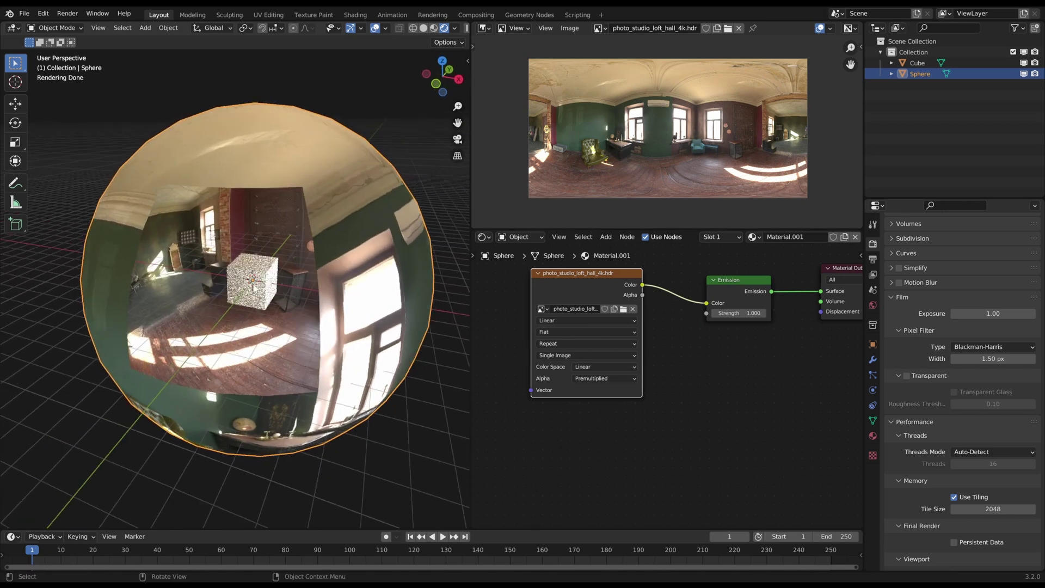
Try a free trackball rotation of the sphere around the cube.
key("r")
key("r")
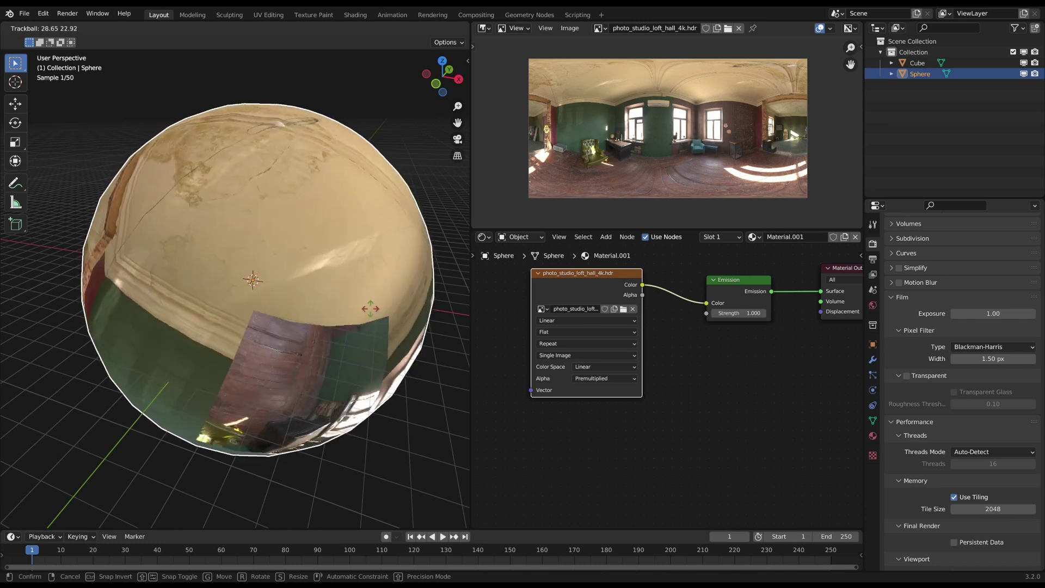
left_click(325, 286)
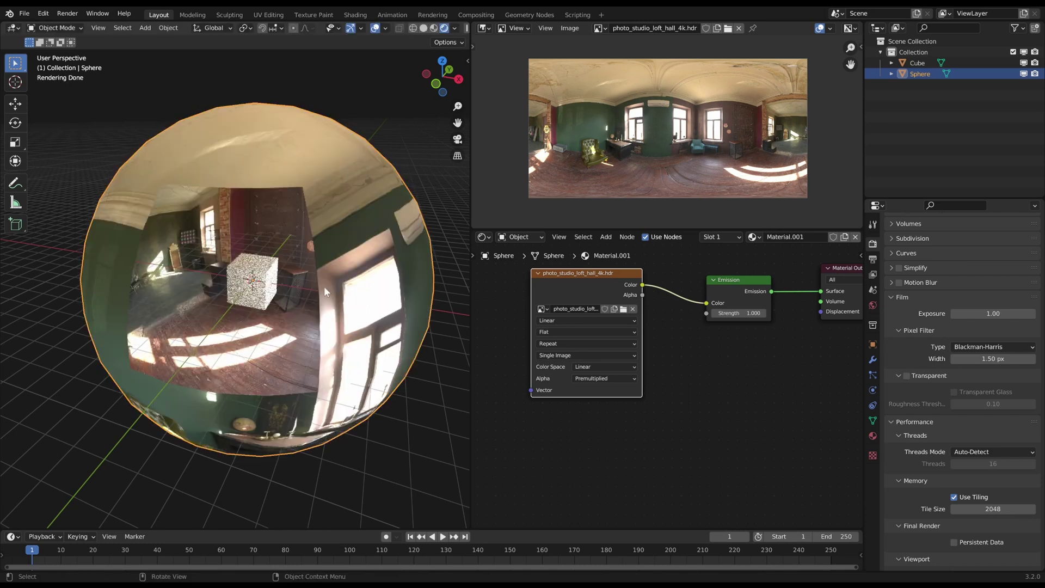
Delete the HDR-textured sphere and switch the Shader Editor to the world shader.
middle_click_drag(358, 300, 340, 288)
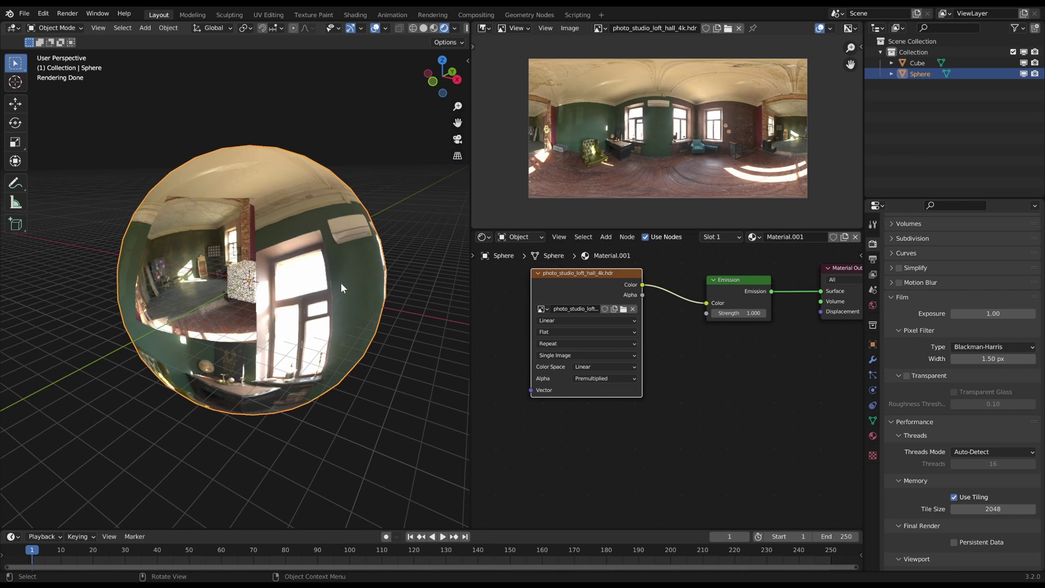
middle_click_drag(341, 288, 341, 226)
key("x")
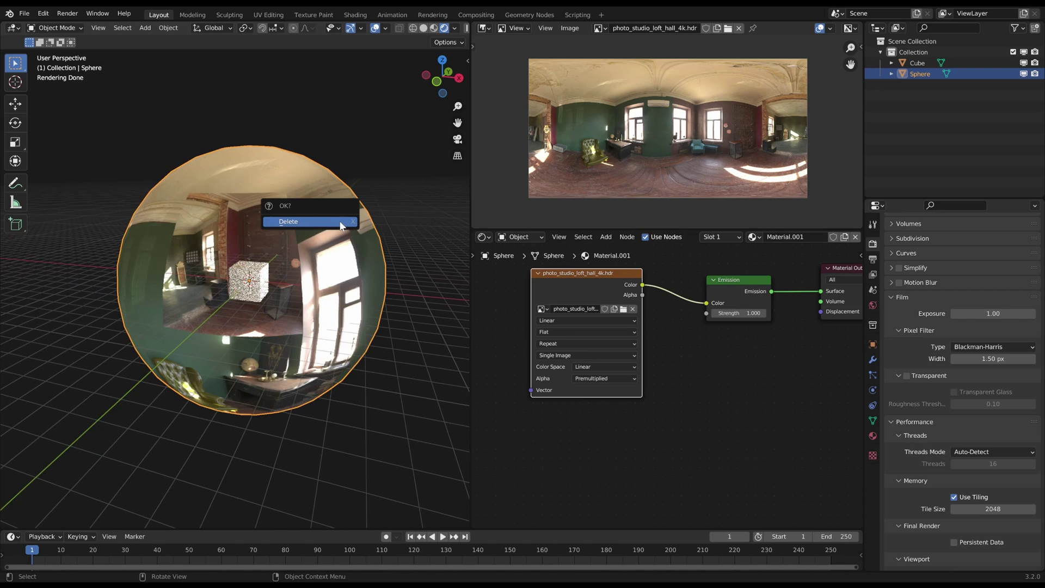
left_click(341, 222)
left_click(520, 237)
left_click(521, 263)
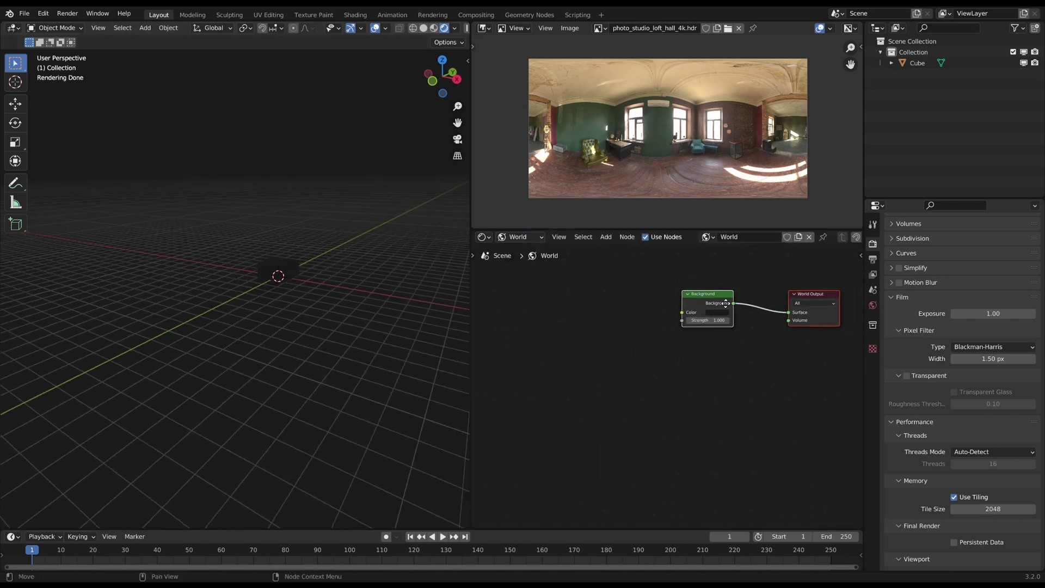
Set the world Background color to purple, with hue 0.697, saturation 0.871 and value 0.620.
scroll(723, 300, "up", 3)
left_click(715, 314)
left_click(768, 162)
left_click_drag(803, 178, 803, 151)
left_click_drag(727, 192, 774, 173)
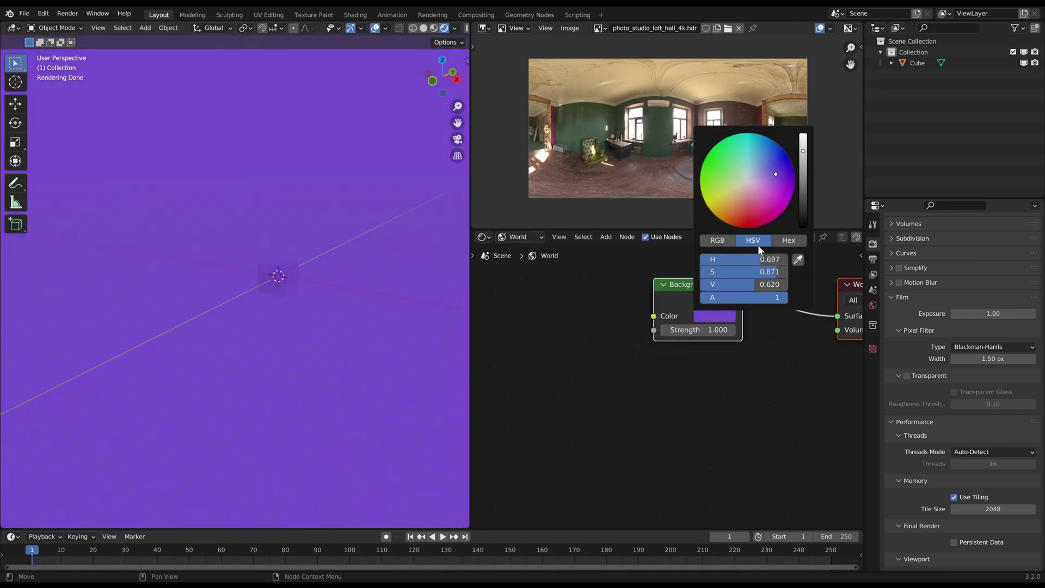
Add an Environment Texture node, connect it to the Background color and assign photo_studio_loft_hall_4k.hdr to it.
scroll(797, 370, "down", 5)
key("shift+a")
left_click(619, 318)
type("env")
key("Return")
left_click(543, 316)
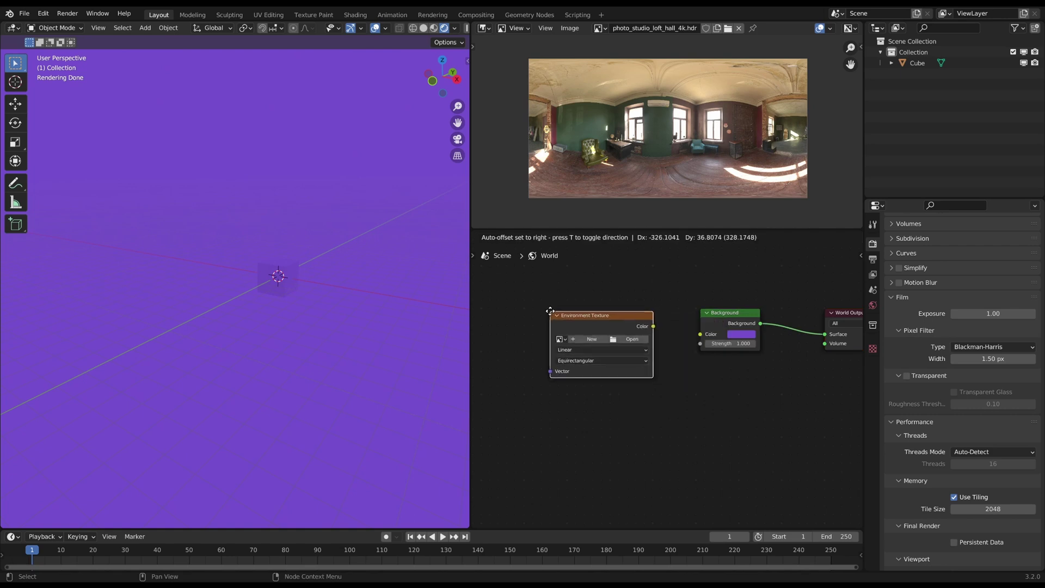
left_click_drag(645, 330, 700, 334)
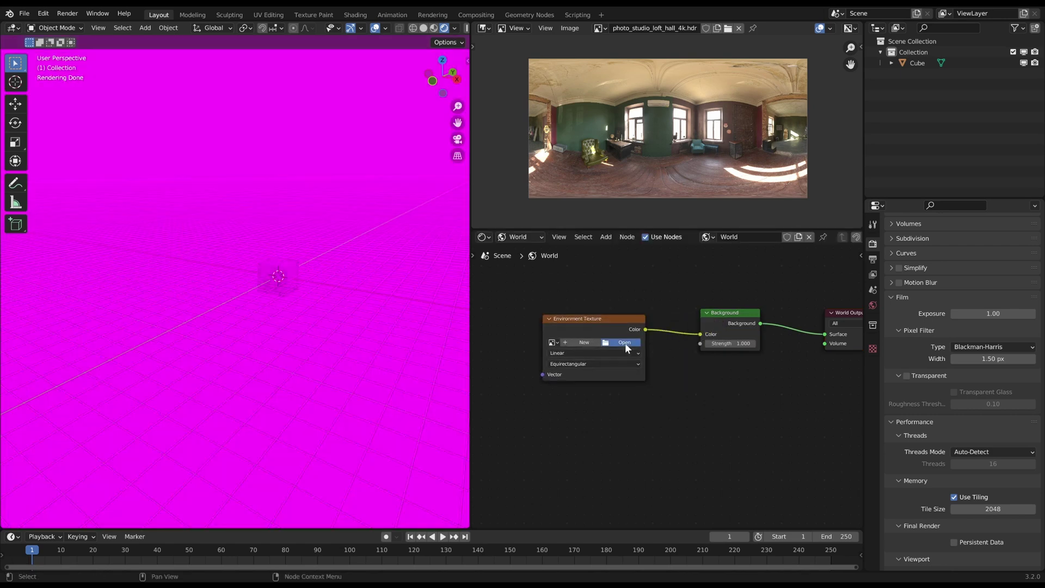
left_click(553, 342)
left_click(586, 356)
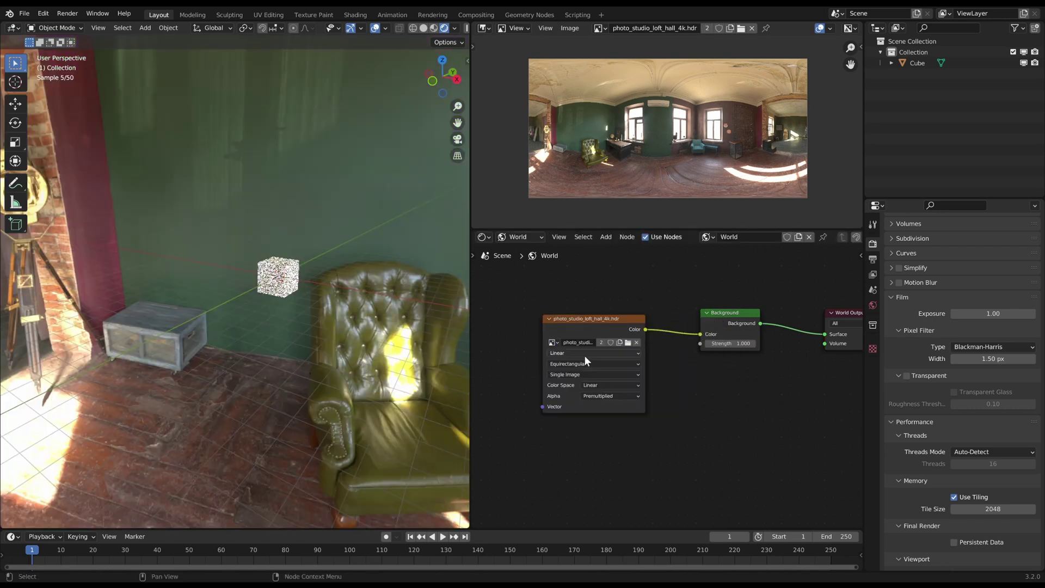
Select the cube and examine how the environment texture lights it, trying out the Background strength.
left_click(279, 294)
middle_click_drag(279, 294, 302, 323)
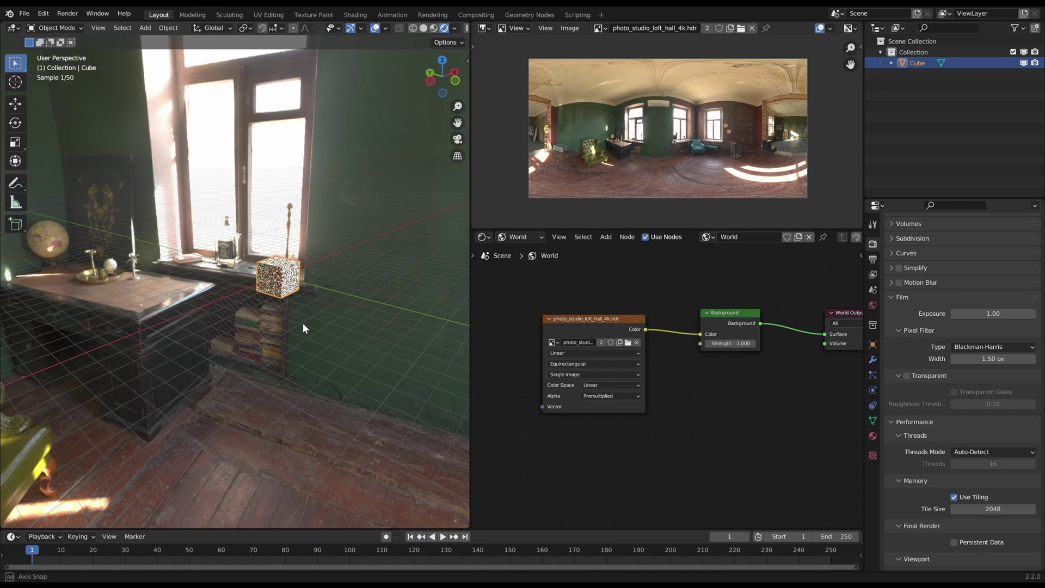
mouse_move(377, 277)
middle_mouse_down("shift")
mouse_move(342, 280)
mouse_move(374, 287)
middle_mouse_up("shift")
scroll(342, 280, "up", 2)
mouse_move(735, 343)
left_mouse_down()
mouse_move(703, 343)
mouse_move(740, 343)
left_mouse_up()
left_click(740, 343)
middle_click_drag(287, 329, 367, 312)
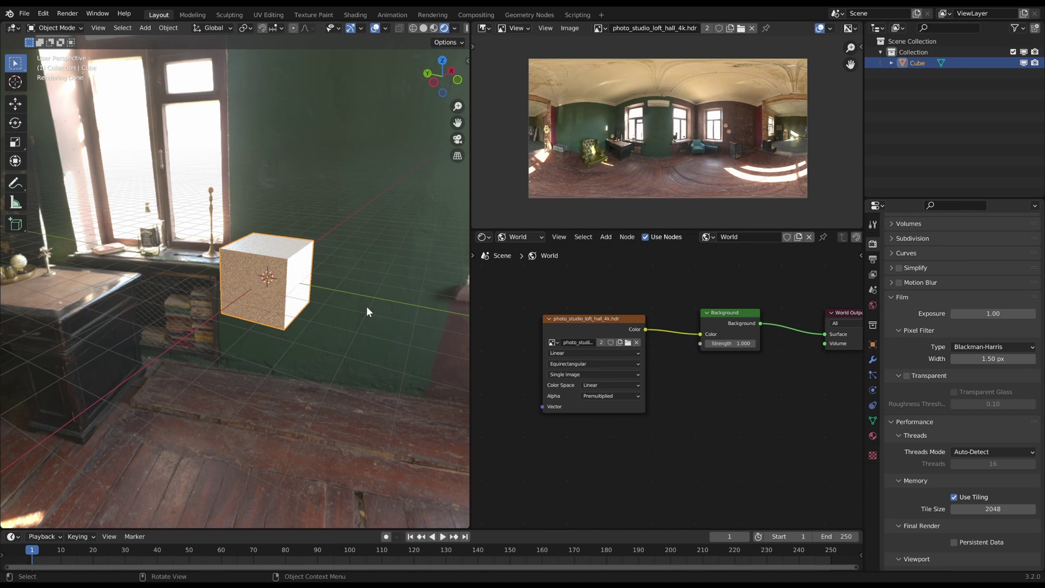
scroll(367, 307, "down", 4)
scroll(332, 302, "up", 2)
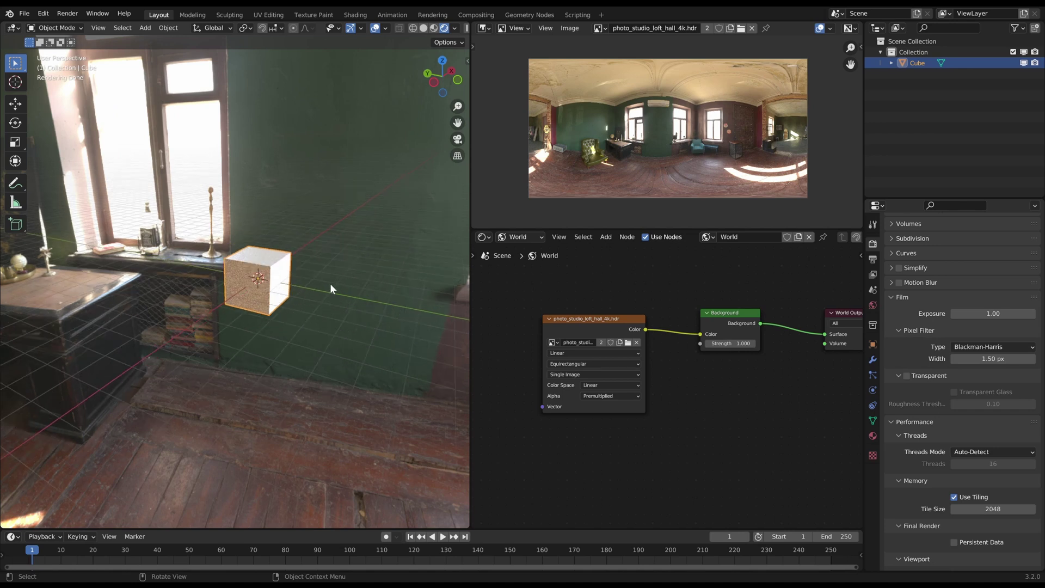
Add a UV sphere, move it along the Y axis beside the cube and shade it smooth.
key("shift+a")
mouse_move(337, 273)
left_click(381, 308)
key("g")
key("y")
left_click(371, 302)
right_click(371, 302)
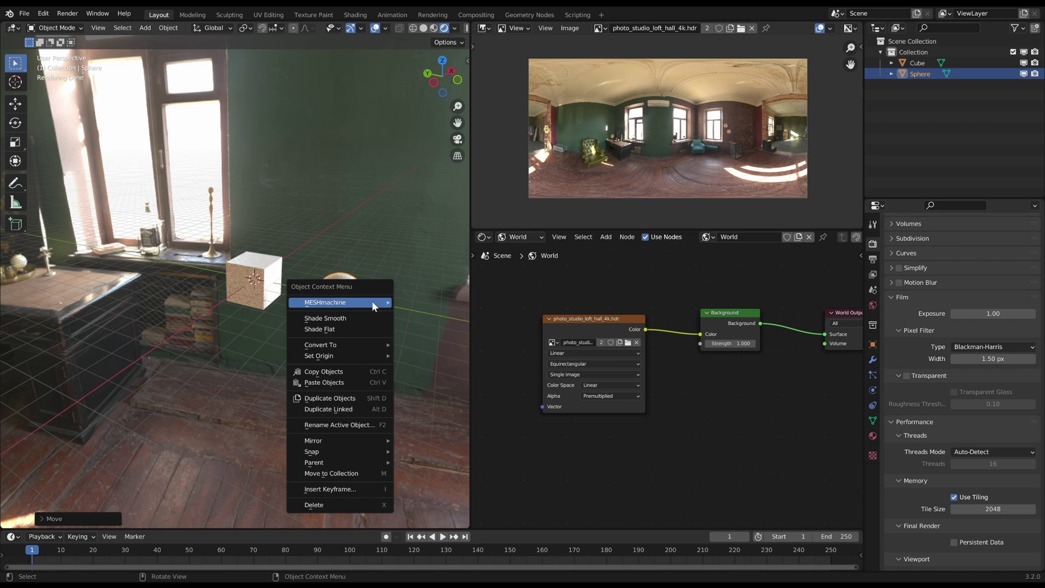
left_click(365, 317)
Create a new material for the sphere with Metallic 1.000 and Roughness 0.05.
left_click(872, 436)
left_click(947, 289)
scroll(958, 359, "down", 3)
left_click_drag(966, 423, 1025, 422)
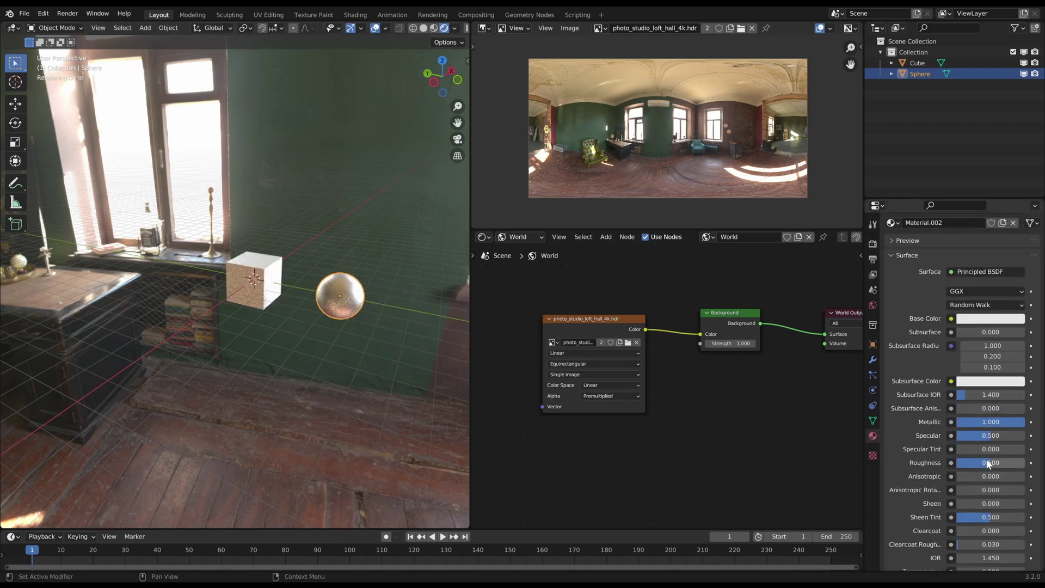
type("0.05")
key("Return")
Inspect the room's reflections on the sphere and set its material's Roughness to 0.133.
scroll(344, 288, "up", 8)
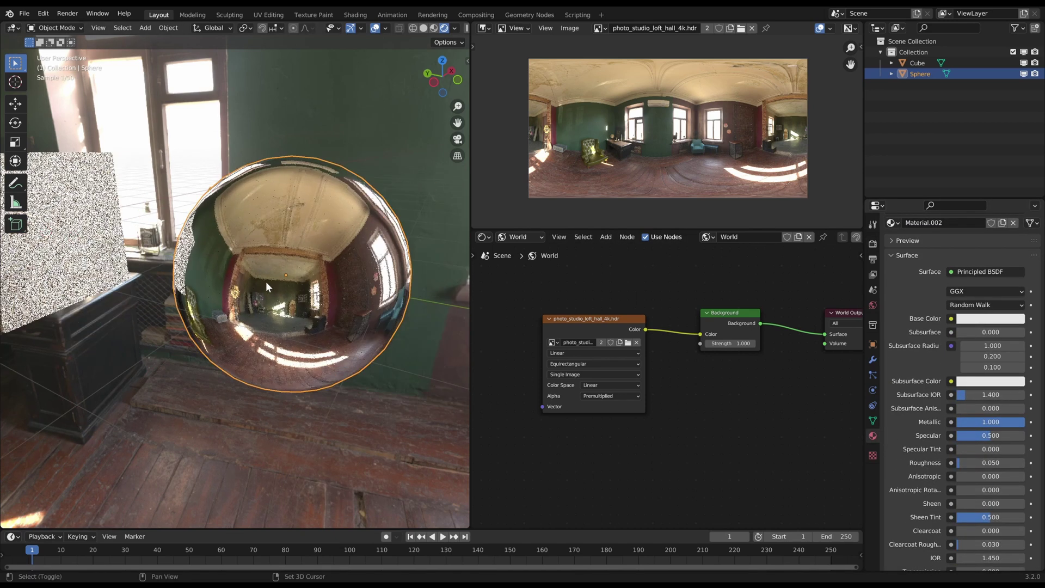
middle_click_drag(343, 322, 119, 297)
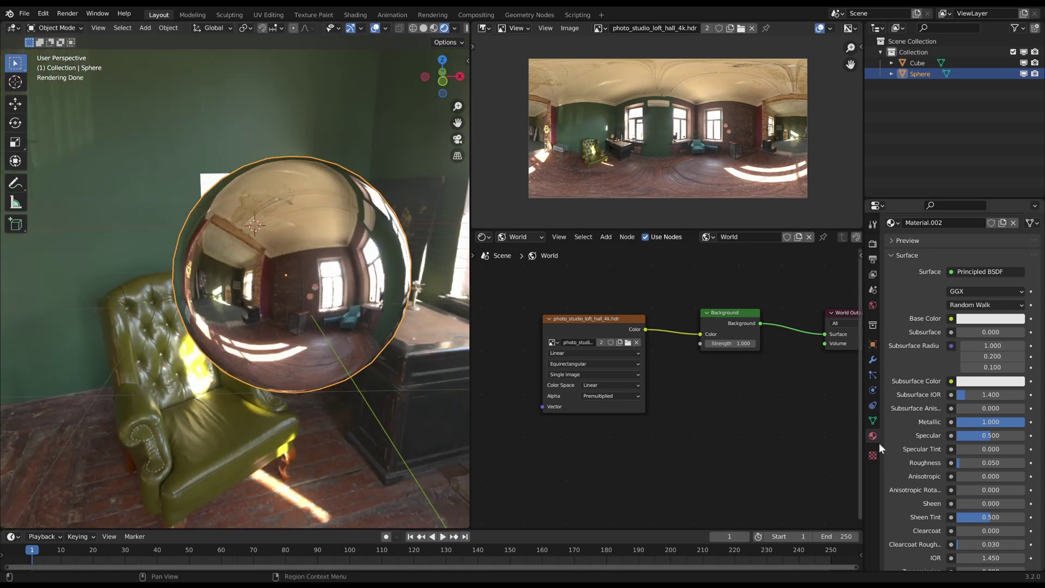
left_click_drag(960, 463, 966, 463)
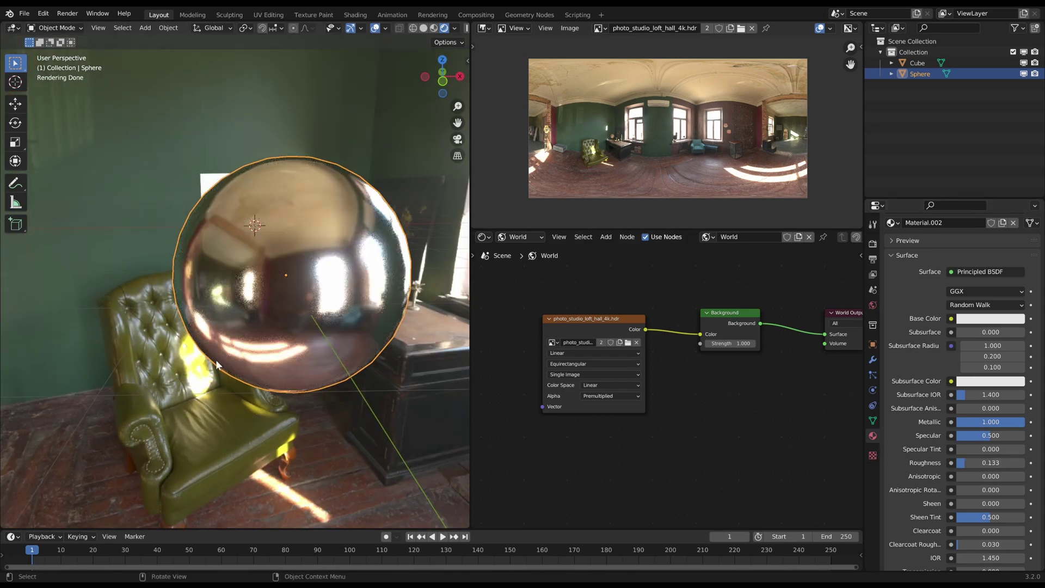
middle_click_drag(210, 370, 257, 337)
scroll(272, 351, "down", 4)
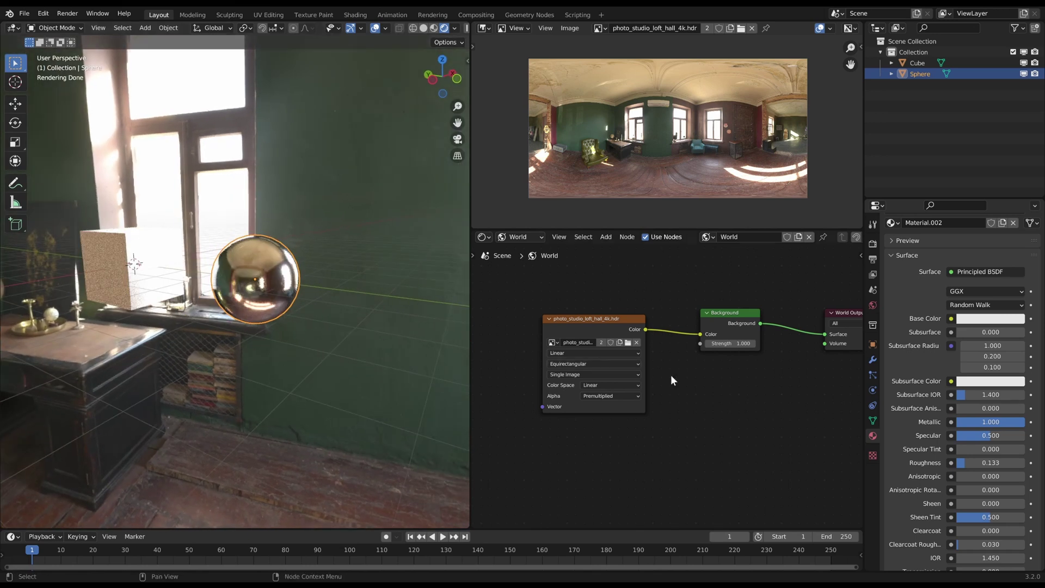
Move the Environment Texture and Background nodes close together, below the level of the World Output node.
scroll(693, 379, "down", 5)
middle_click_drag(714, 368, 684, 376)
left_click(614, 395)
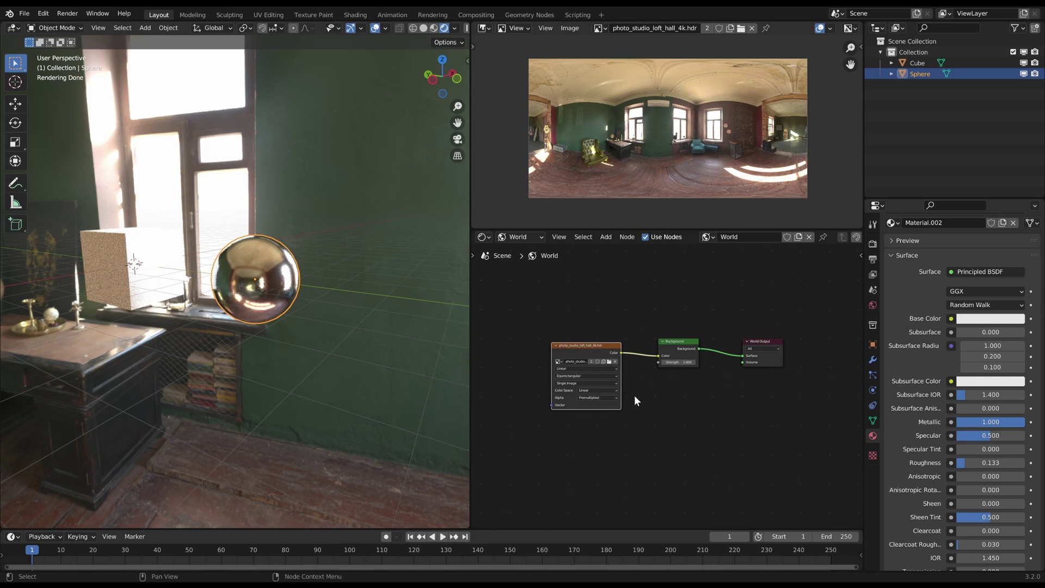
key("g")
mouse_move(662, 393)
left_mouse_down()
mouse_move(675, 381)
mouse_move(667, 414)
left_mouse_up()
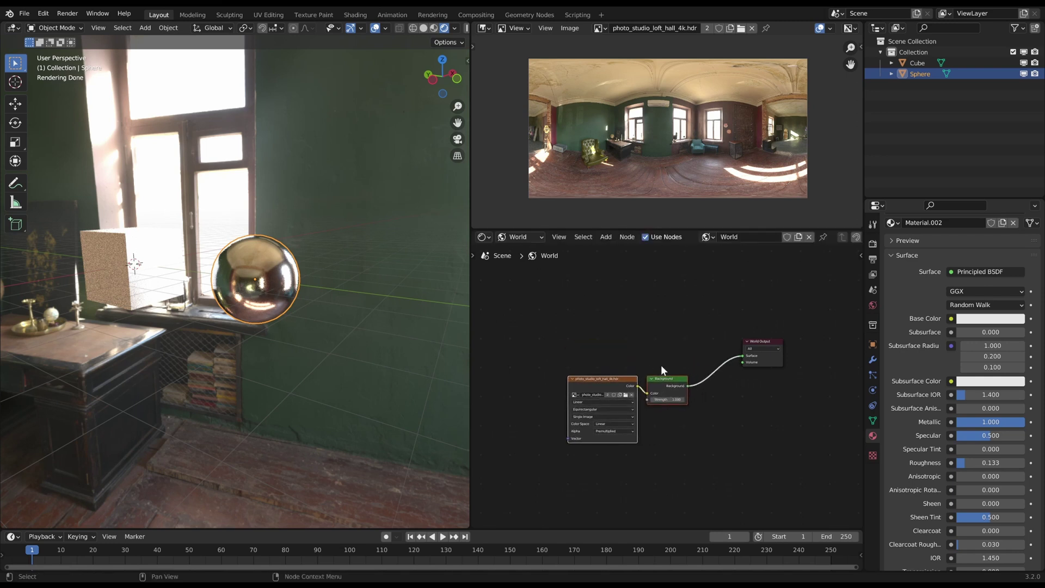
Duplicate the Background node and place the copy above the original.
scroll(661, 368, "up", 2)
middle_click_drag(659, 311, 654, 355)
left_click(669, 423)
key("shift+d")
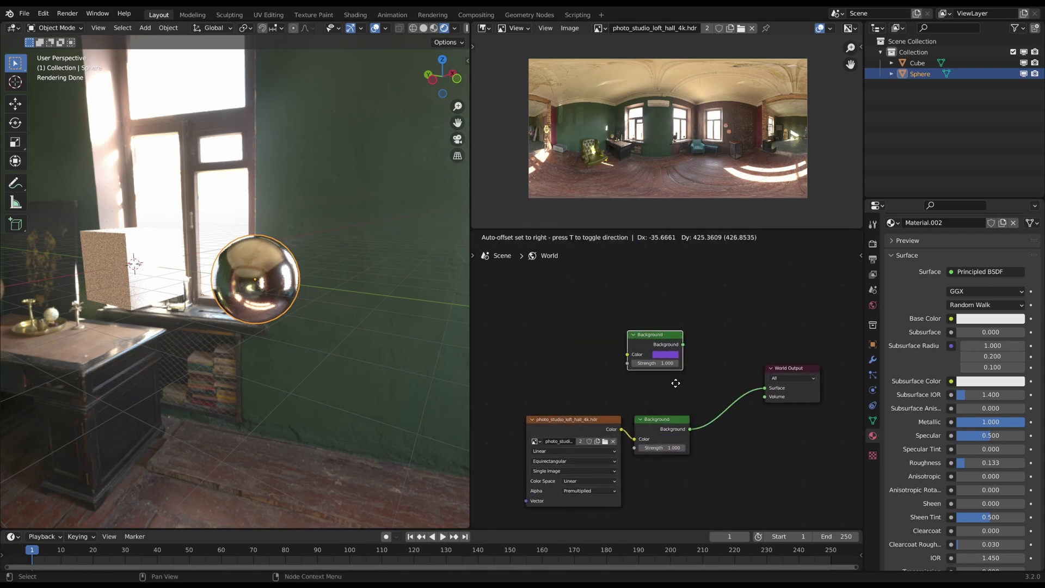
left_click(676, 379)
Connect the duplicated Background to the World Output's Surface and set its color to red.
left_click_drag(684, 344, 766, 388)
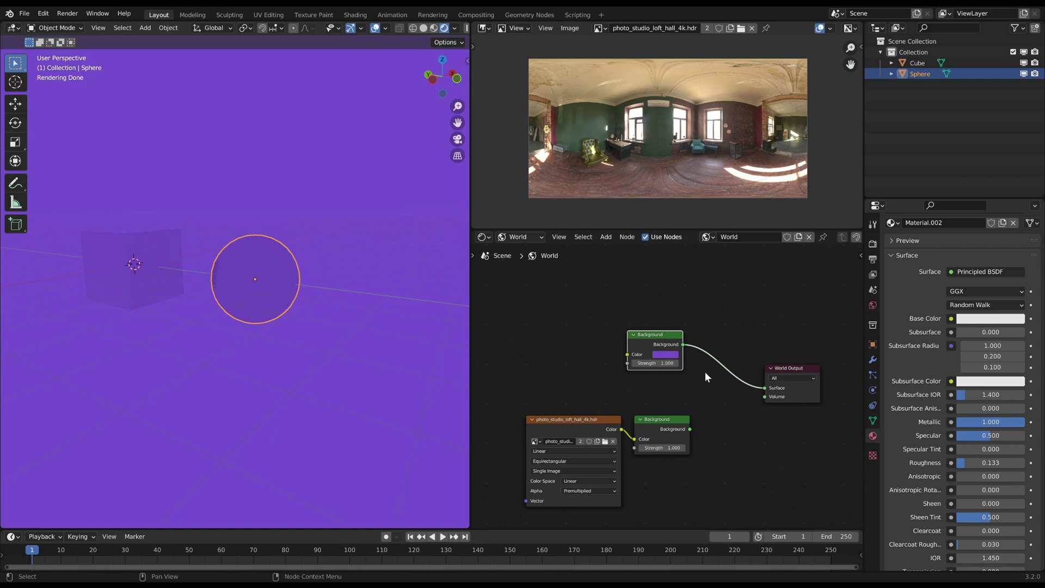
left_click(665, 355)
left_click(683, 291)
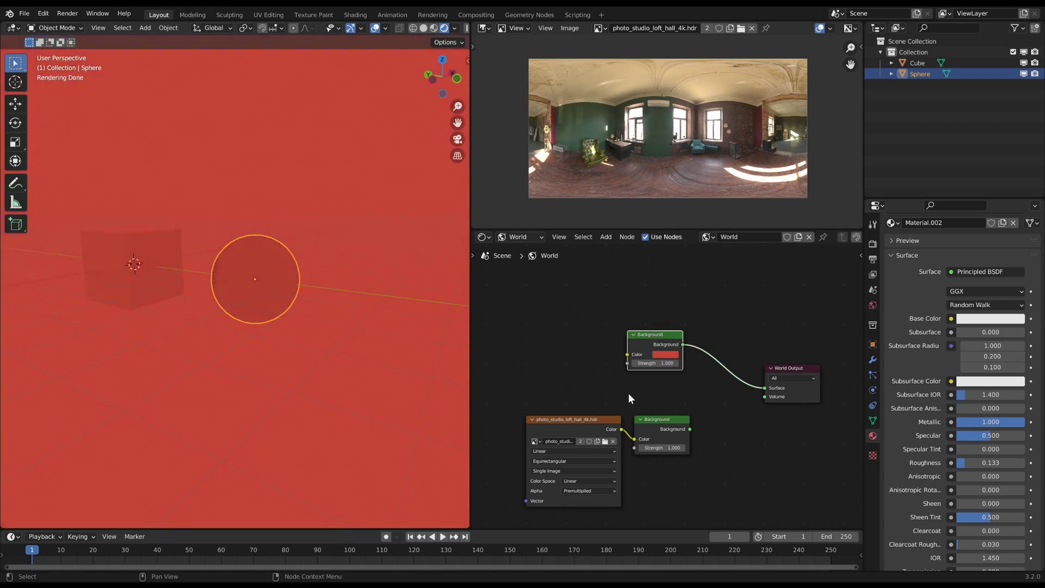
Reconnect the HDRI-textured Background to the World Output's Surface in place of the red Background.
middle_click_drag(630, 398, 654, 397)
left_click(684, 435)
left_click_drag(712, 422, 791, 388)
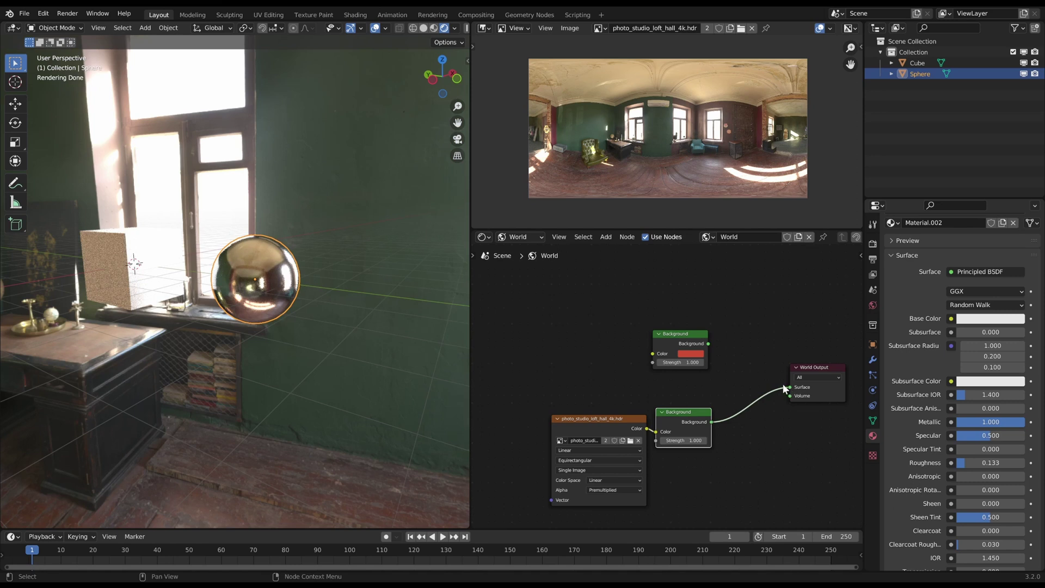
Add a Light Path node and place it above the Environment Texture node.
scroll(743, 359, "down", 2)
middle_click_drag(722, 343, 727, 361)
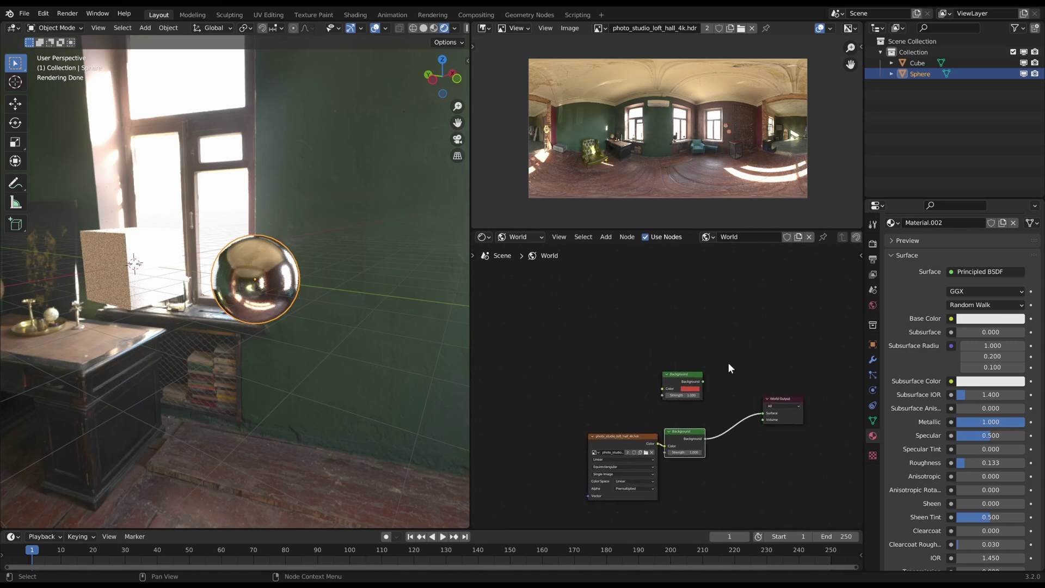
key("shift+a")
left_click(643, 315)
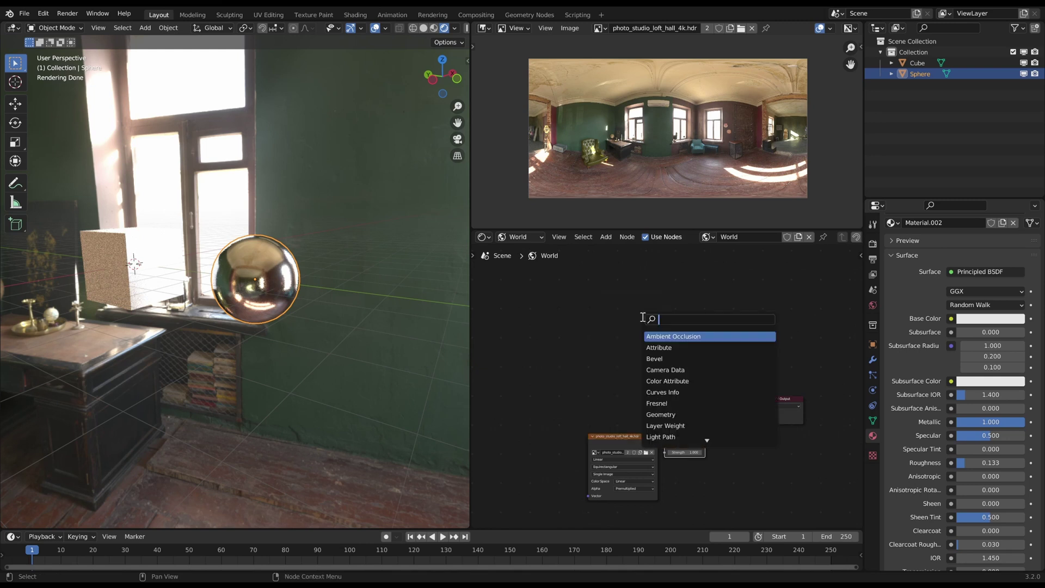
type("light")
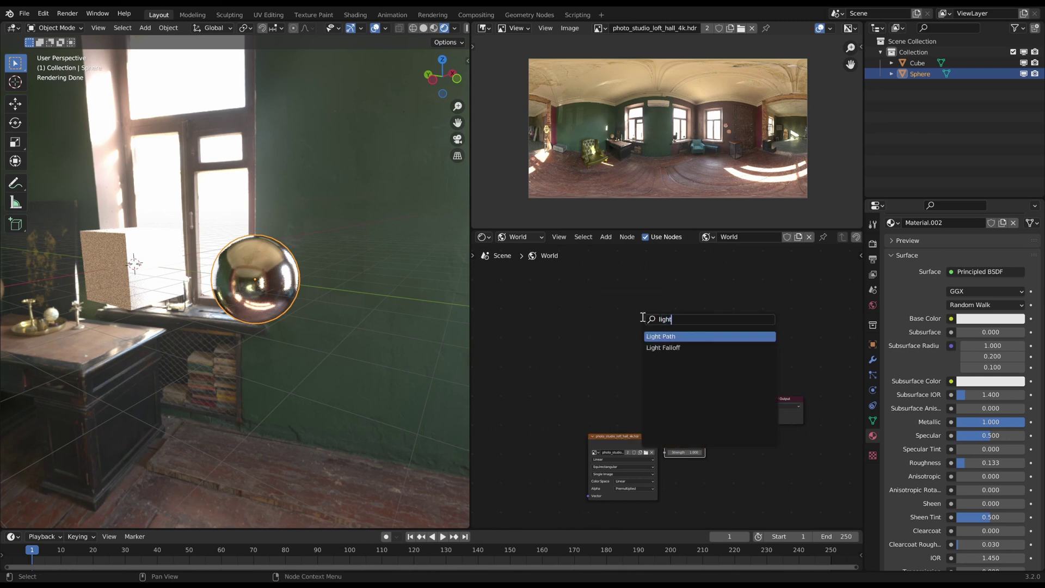
key("Return")
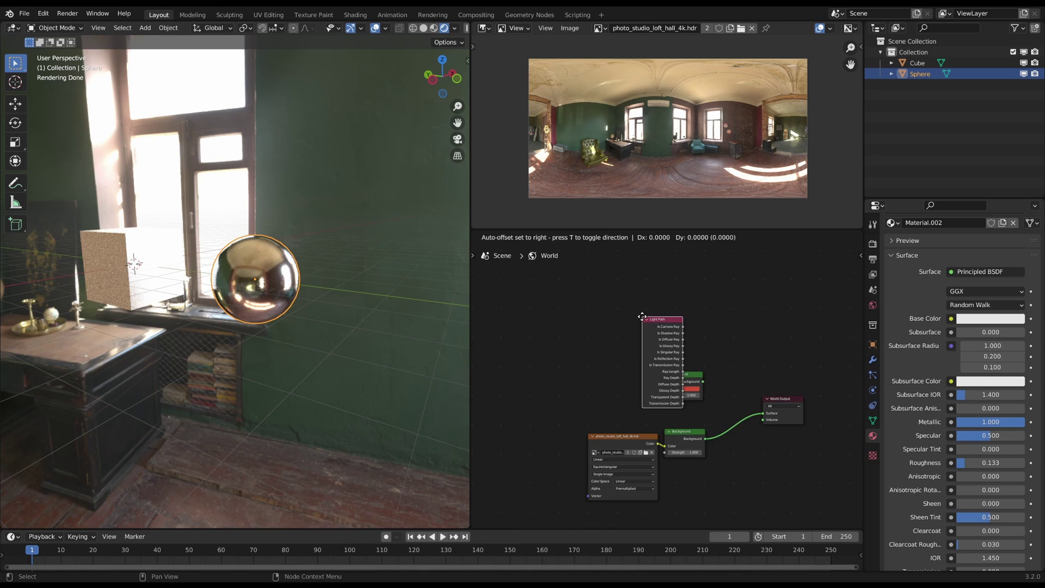
left_click(582, 288)
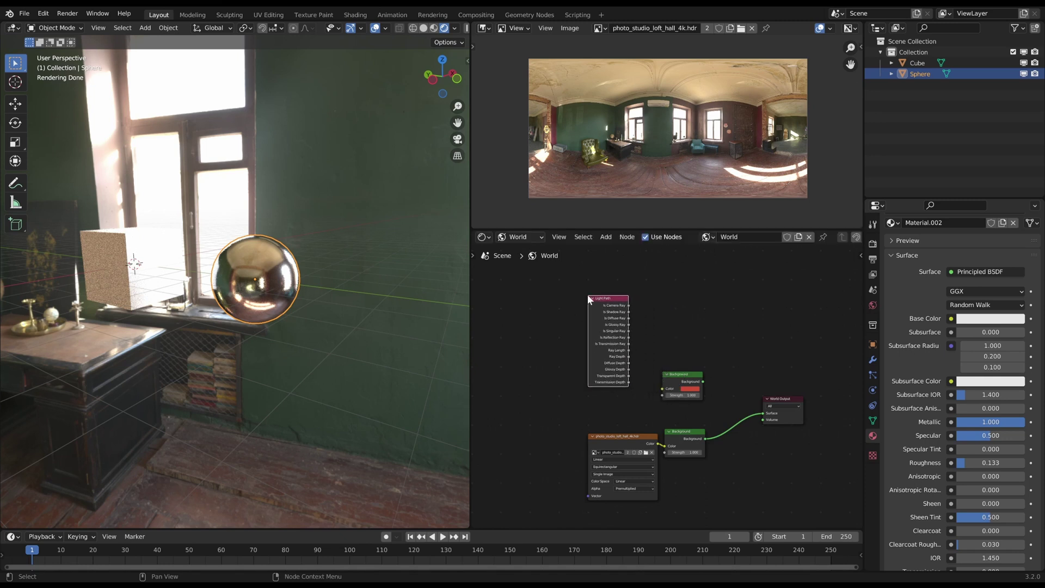
Add a Mix Shader beside the red Background and move the World Output away to make room for it.
scroll(687, 346, "up", 1)
key("shift+a")
type("mi")
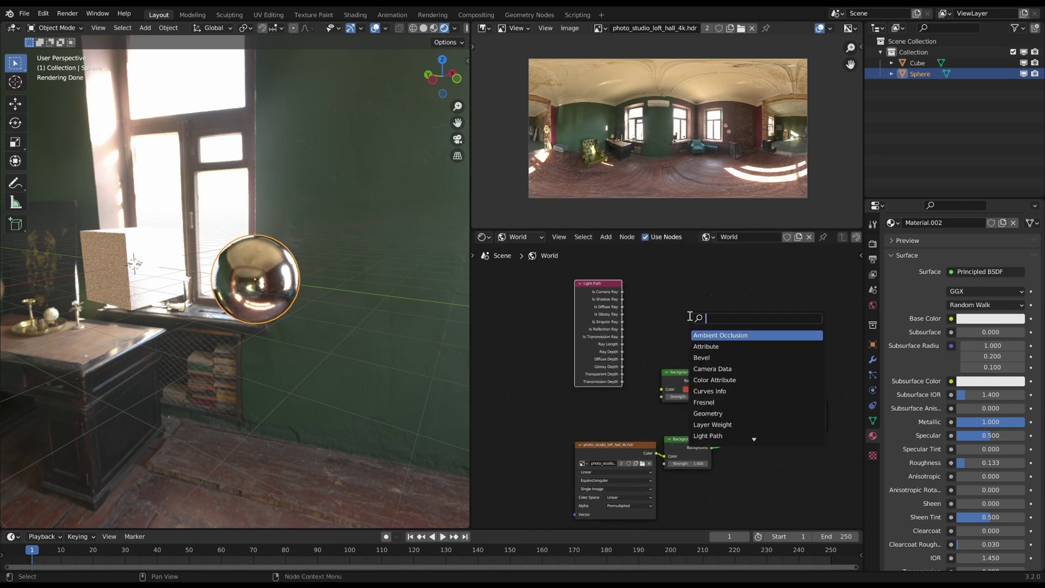
type("x sh")
key("Return")
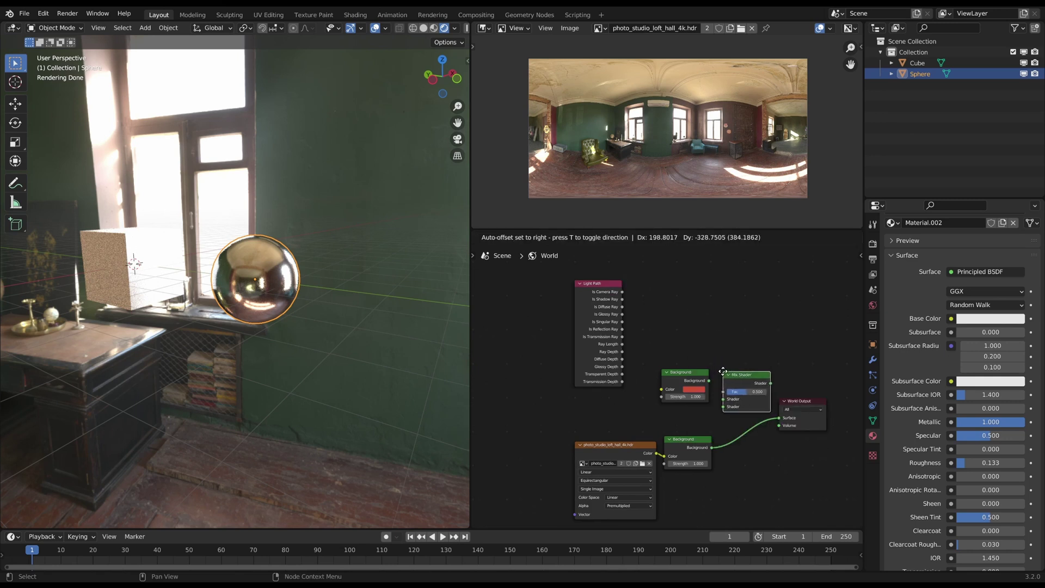
left_click(723, 371)
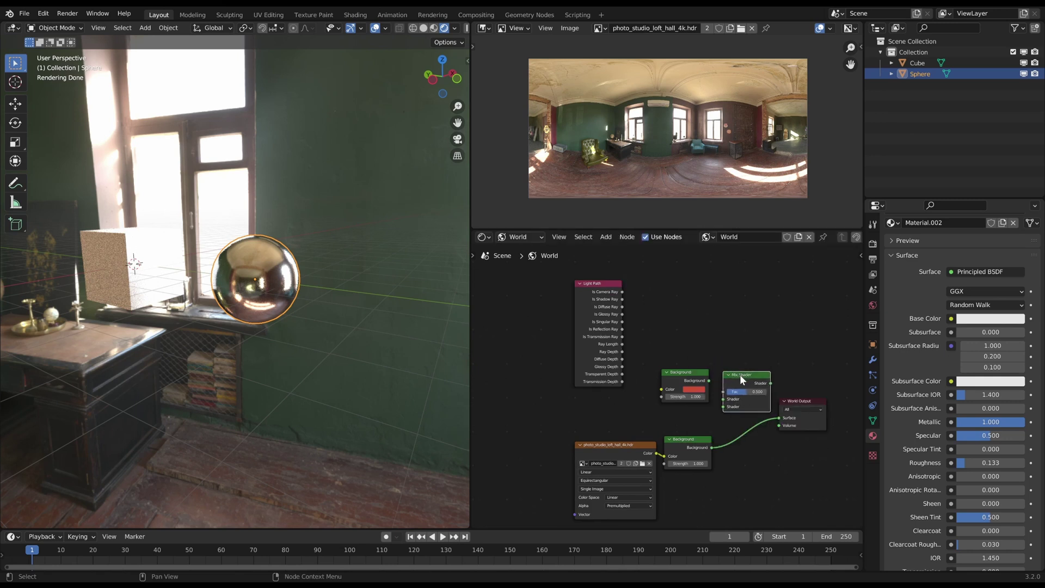
left_click_drag(748, 374, 754, 374)
mouse_move(793, 401)
left_mouse_down()
mouse_move(813, 395)
mouse_move(792, 413)
left_mouse_up()
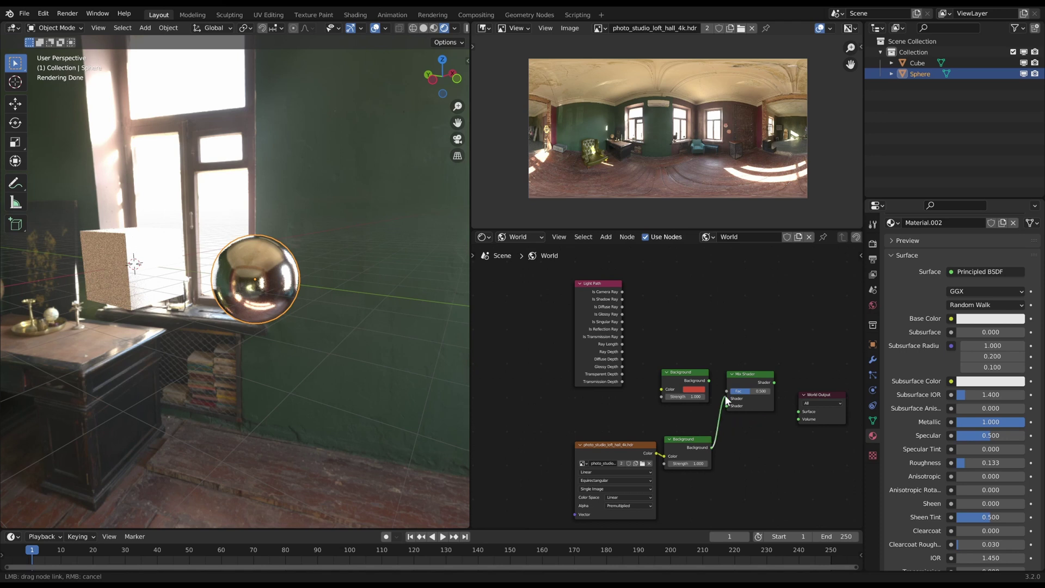
Feed the HDRI and red Backgrounds into the Mix Shader's first and second inputs and output the mix to the World Output's Surface with Fac 0.408.
left_click_drag(727, 402, 759, 390)
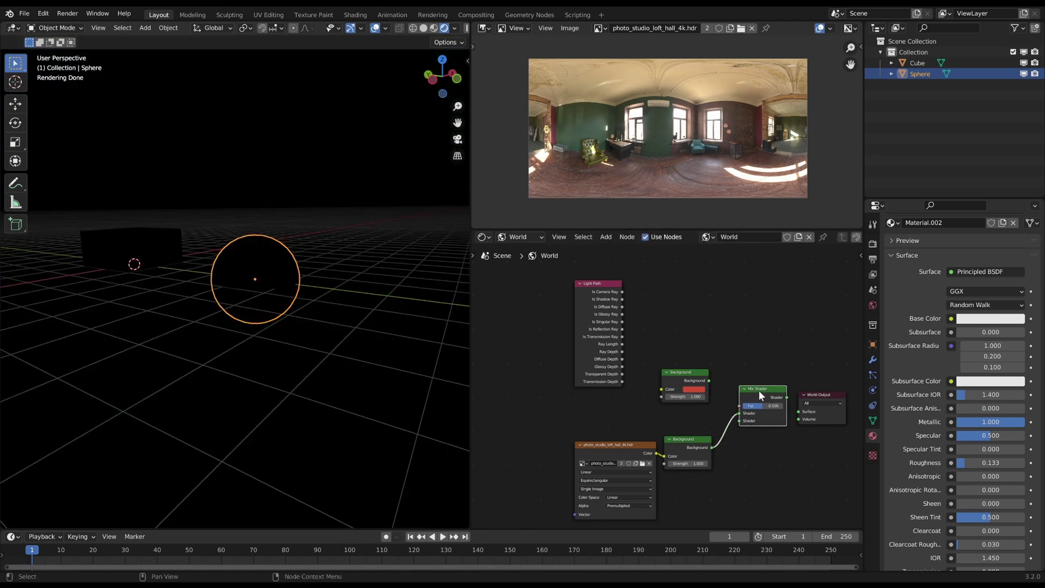
key("b")
left_click_drag(619, 433, 645, 422)
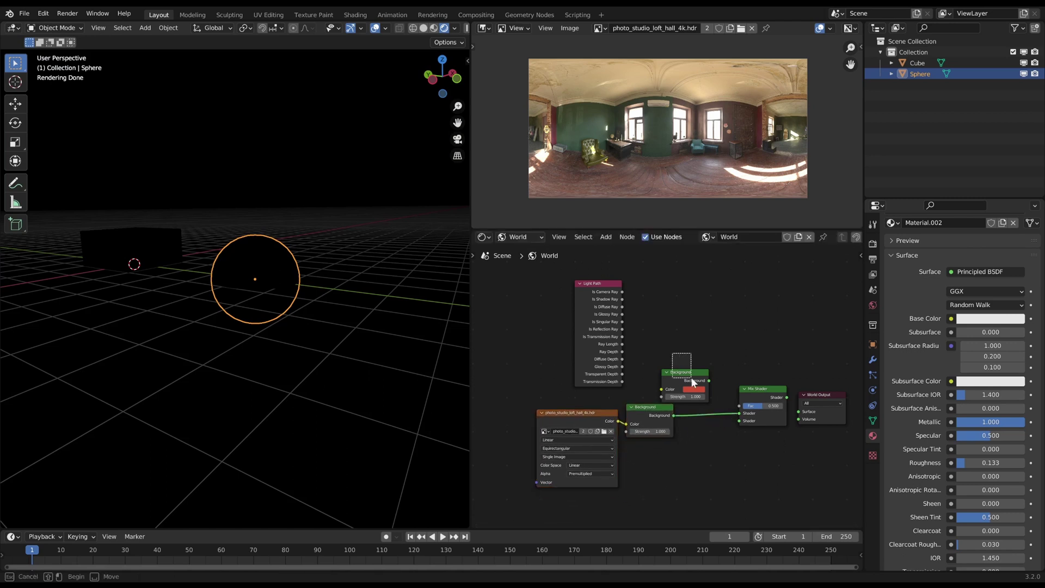
left_click_drag(694, 382, 738, 421)
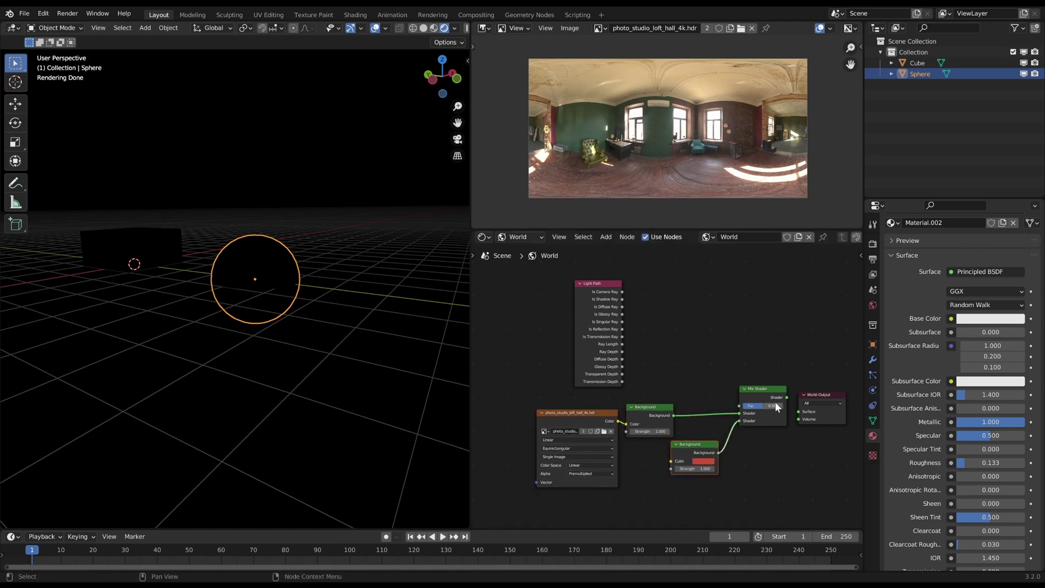
left_click_drag(786, 398, 760, 405)
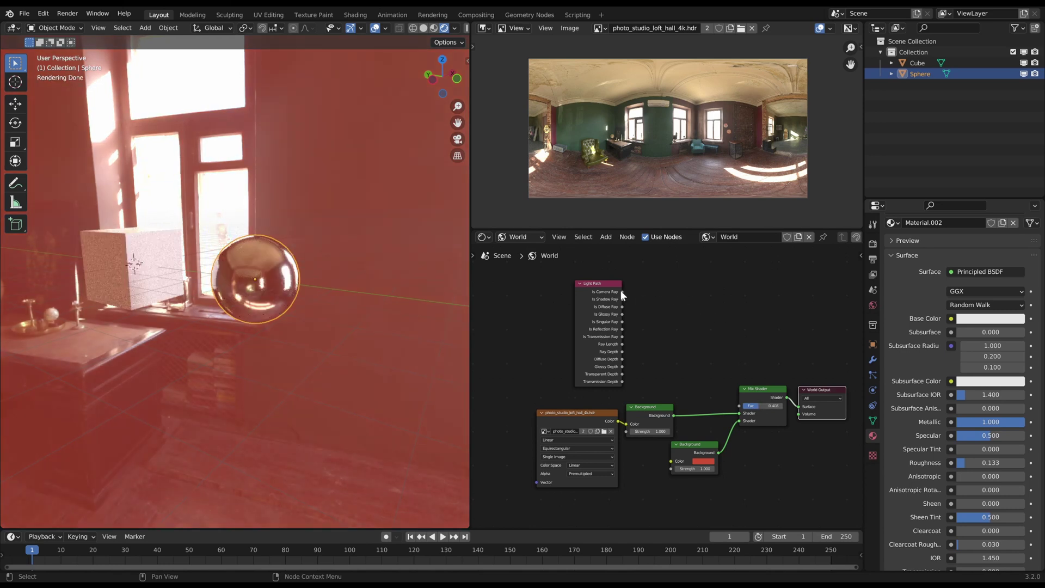
Move the Light Path node closer to the Mix Shader and connect Is Camera Ray to its Fac.
left_click_drag(616, 286, 702, 290)
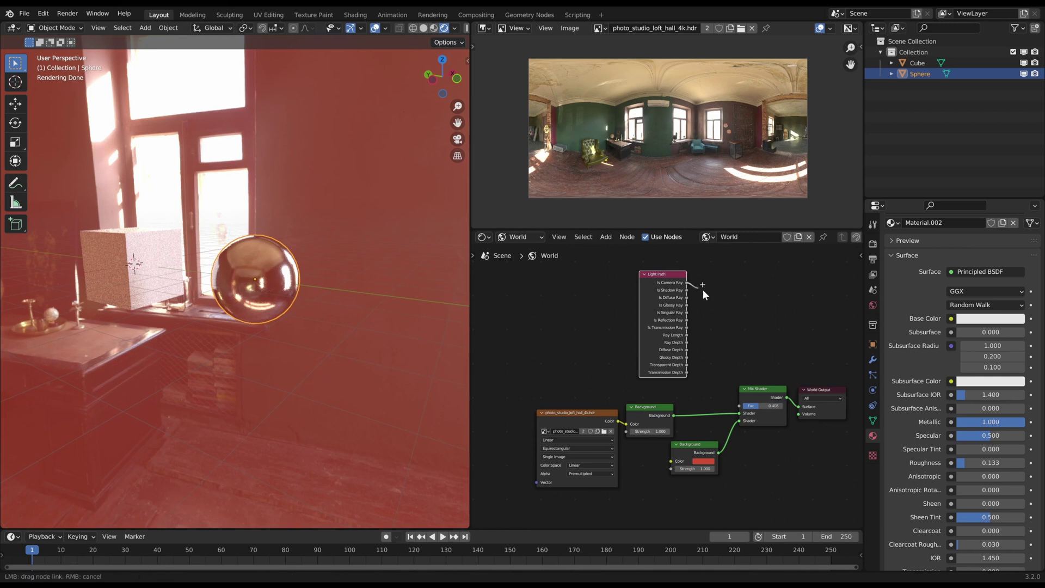
left_click_drag(733, 390, 740, 404)
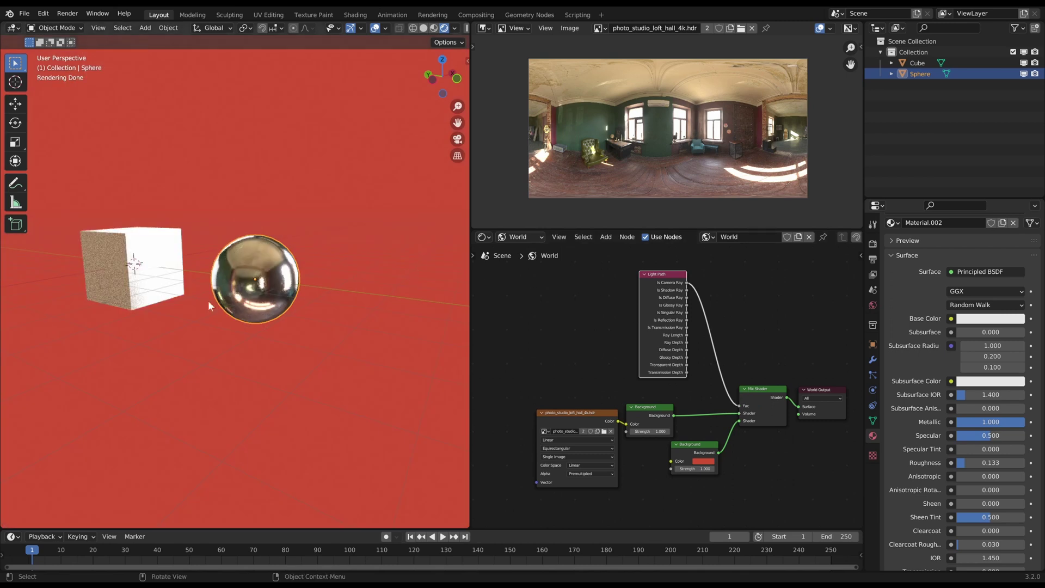
Duplicate the metallic sphere, place the copy above and beside the original, and scale it up well beyond the original's size.
middle_click_drag(208, 301, 173, 306)
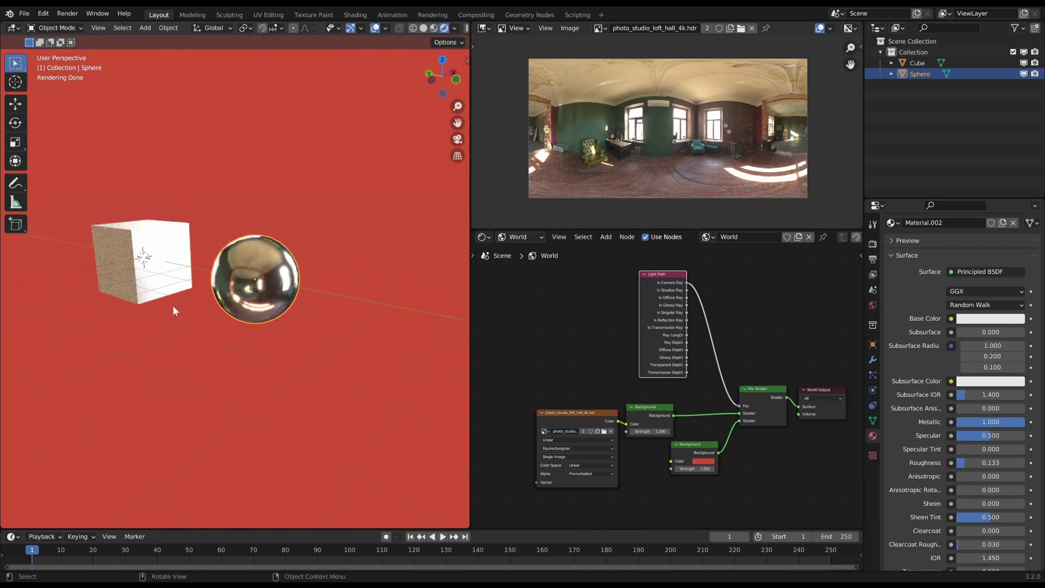
scroll(172, 305, "down", 3)
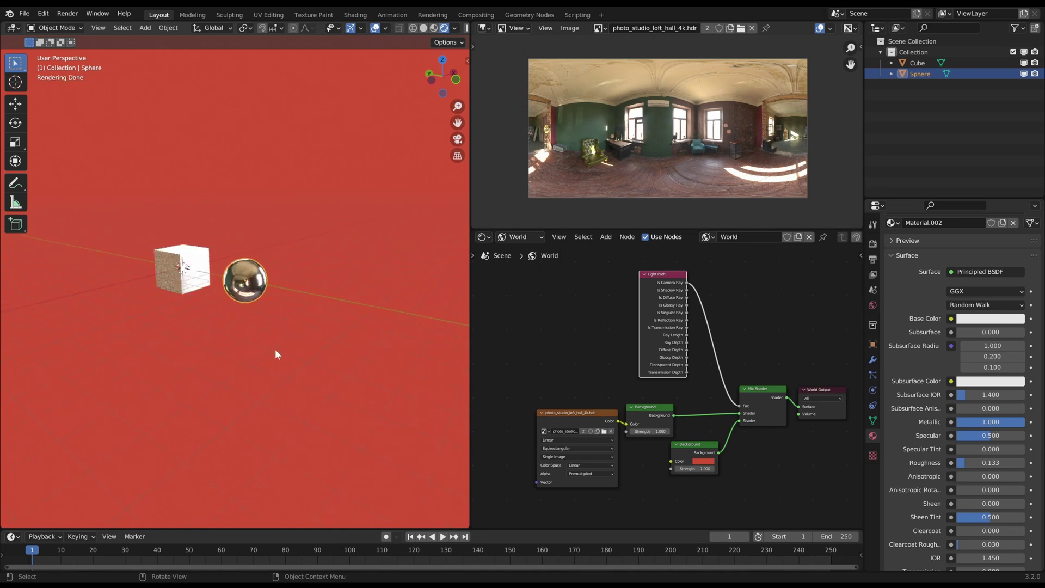
key("shift+d")
left_click(332, 267)
key("s")
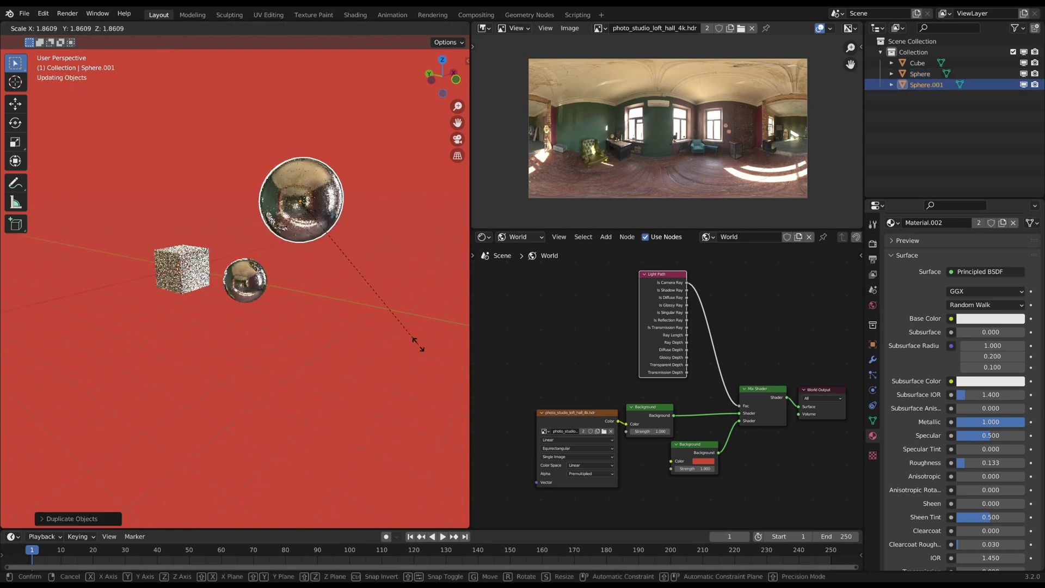
left_click(417, 344)
Duplicate the cube and place the copy on the side away from the spheres.
left_click(181, 269)
key("shift+d")
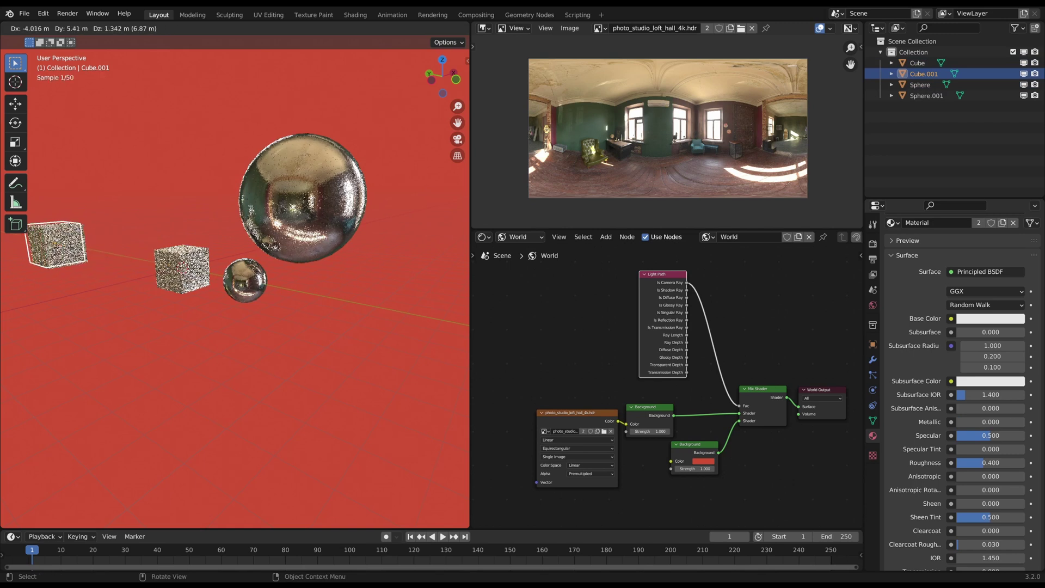
left_click(192, 341)
Add a Monkey mesh, move it away from the original cube in front of the duplicate, and scale it up.
key("shift+a")
mouse_move(192, 342)
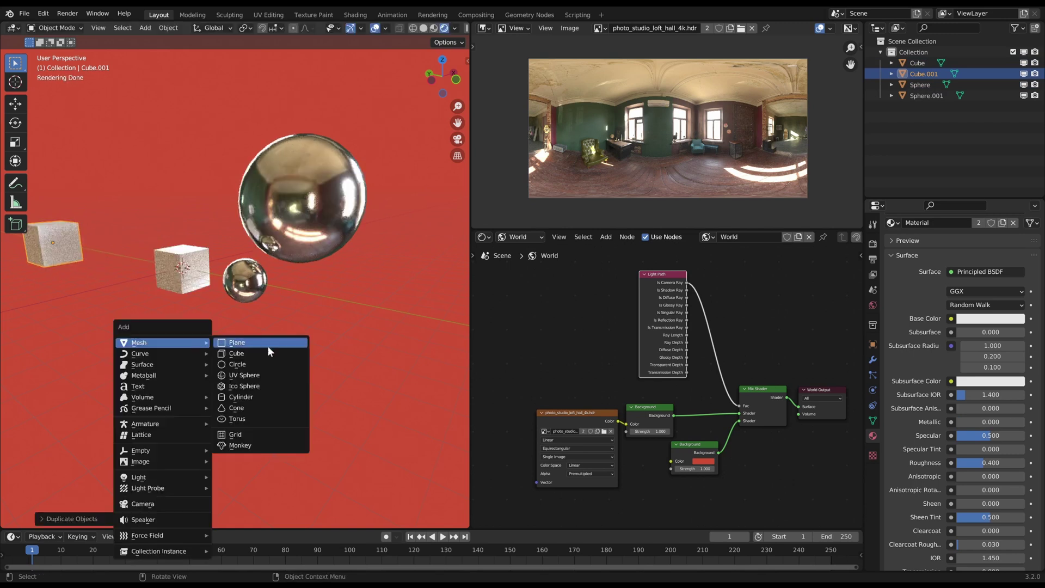
left_click(256, 450)
middle_click_drag(299, 312, 270, 319)
key("g")
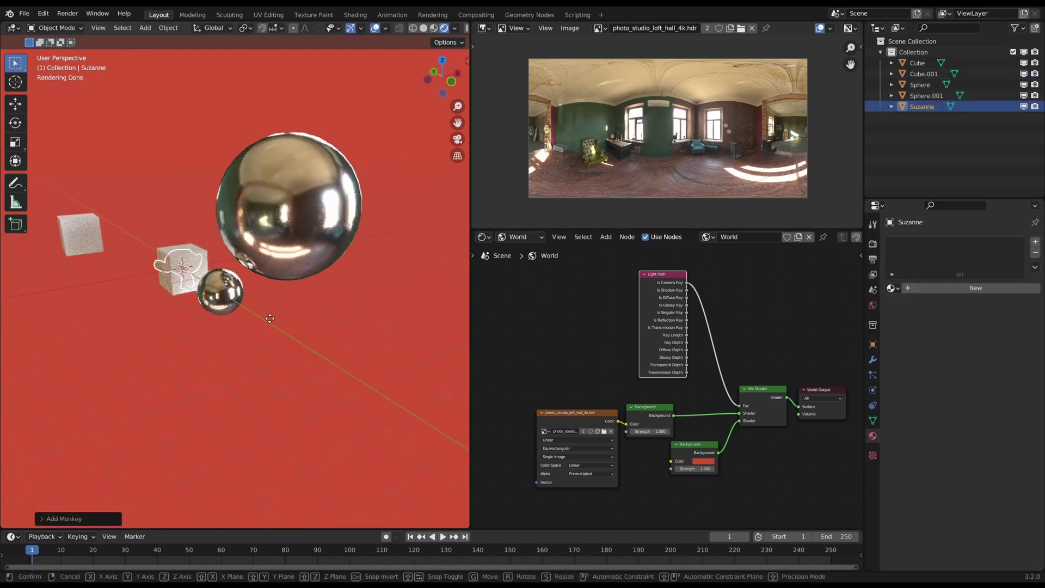
left_click(161, 361)
key("s")
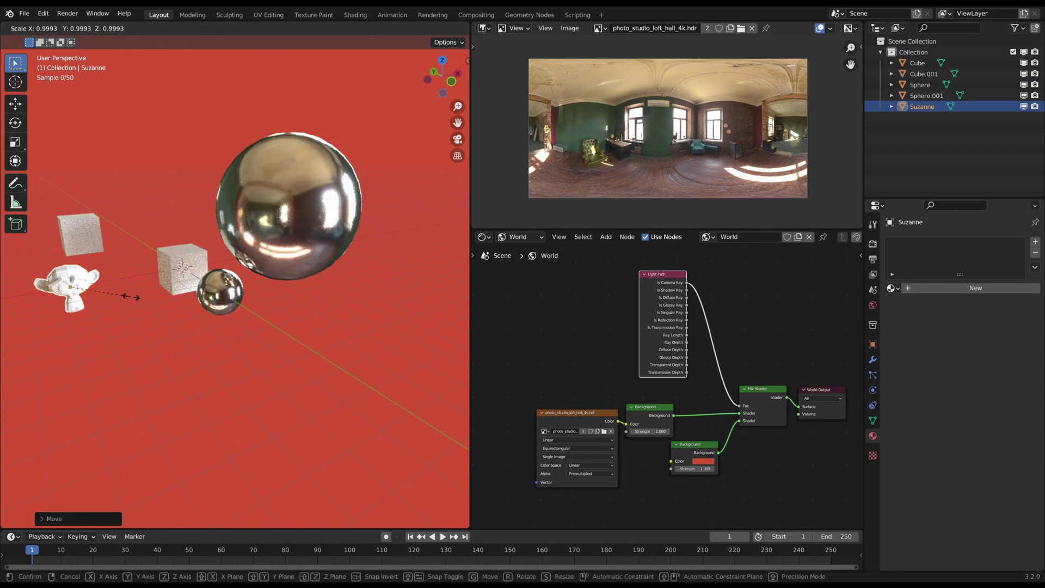
left_click(279, 281)
Select the large sphere and examine its reflections from several angles.
middle_click_drag(112, 298, 176, 294)
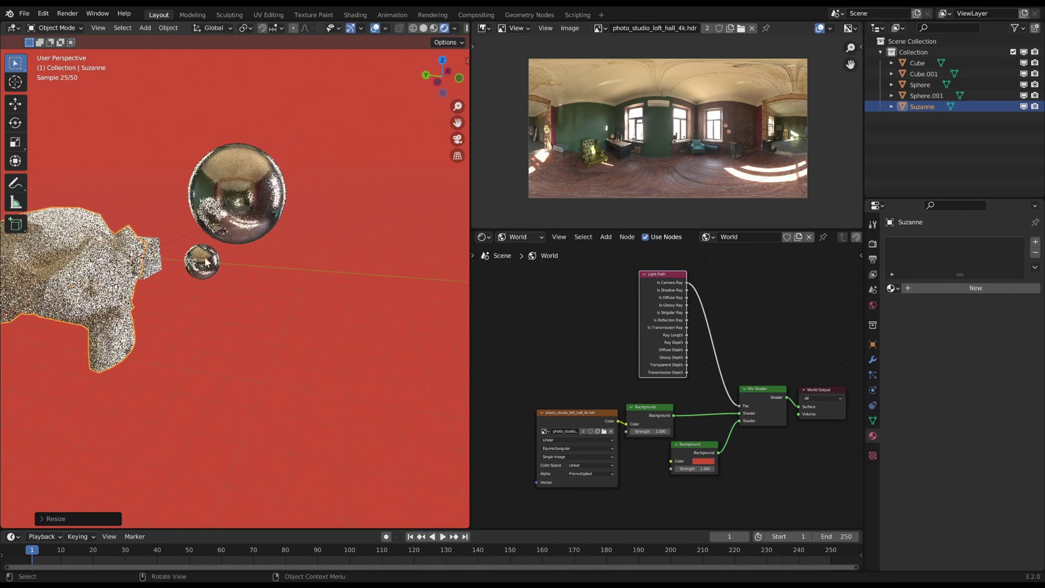
left_click(206, 263)
middle_click_drag(169, 240, 163, 263)
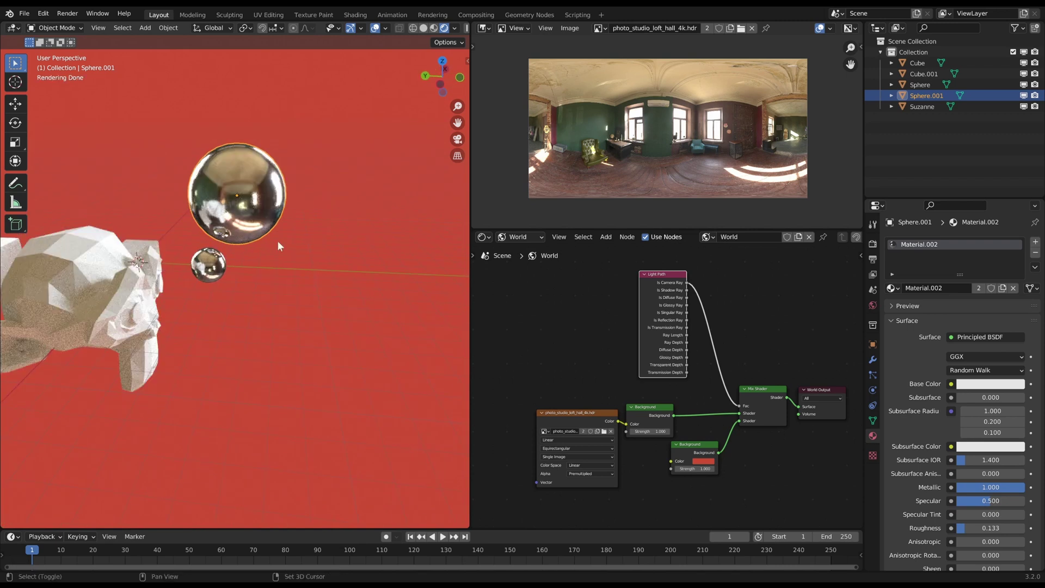
middle_click_drag(277, 246, 258, 303, "shift")
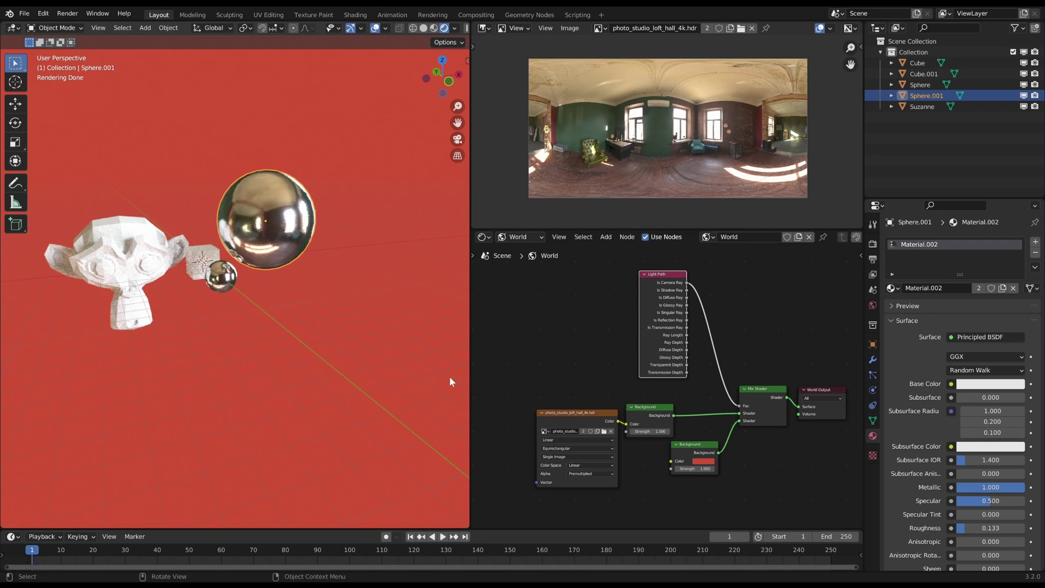
Try swapping the two Background links on the Mix Shader, and restore their original order.
left_click_drag(739, 413, 739, 420)
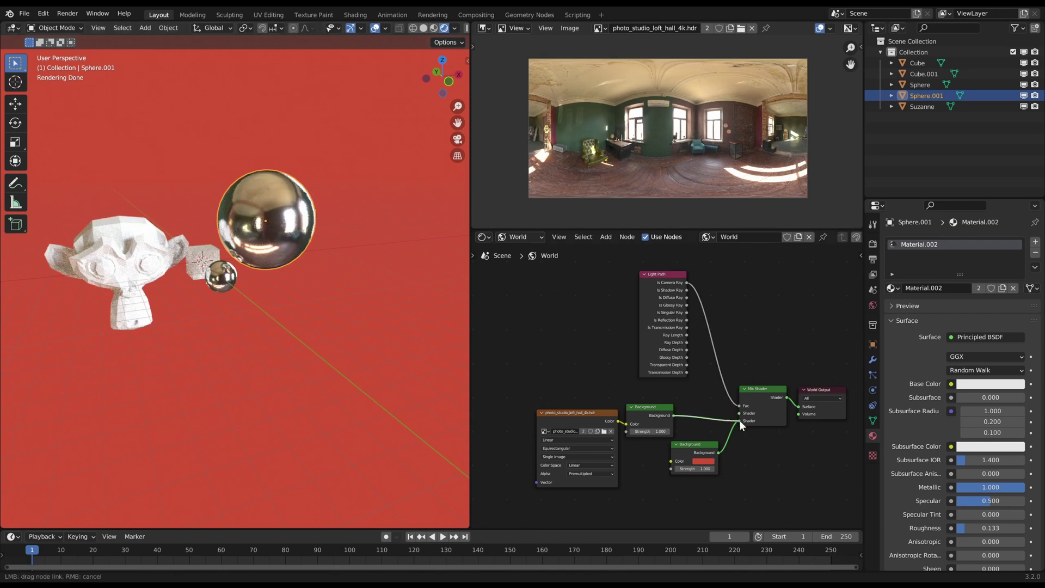
middle_click_drag(289, 304, 239, 294)
left_click_drag(740, 421, 740, 413)
left_click_drag(762, 405, 758, 405)
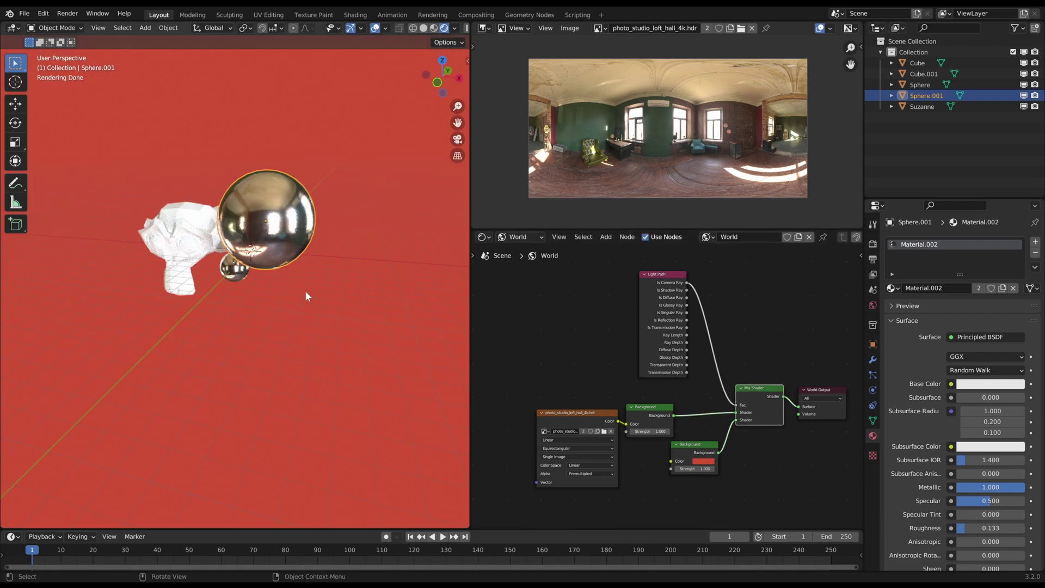
middle_click_drag(305, 289, 329, 286)
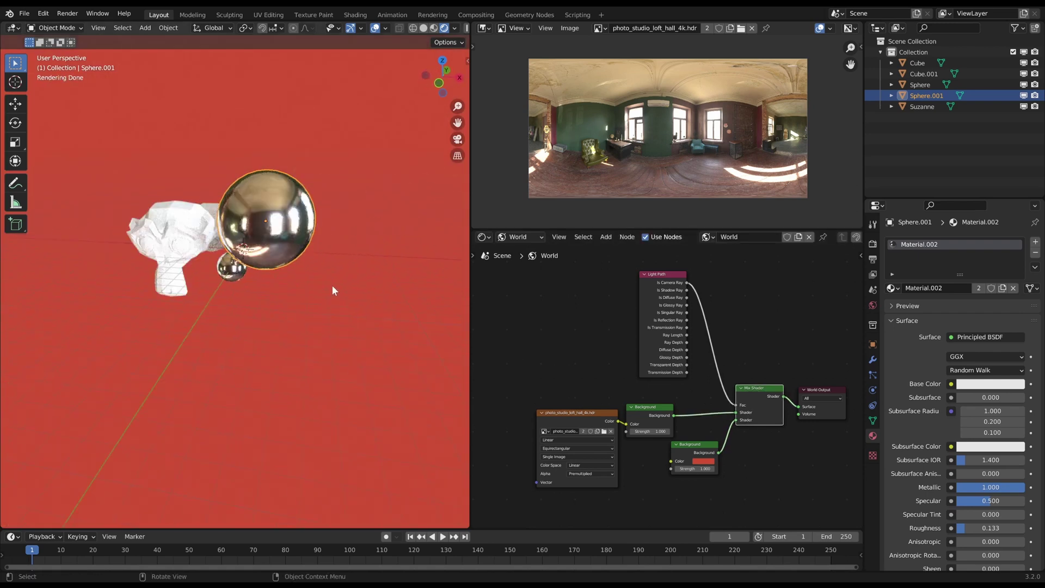
Stack the two Background nodes together and connect the Environment Texture's Color to the formerly red one as well.
middle_click_drag(673, 395, 632, 351)
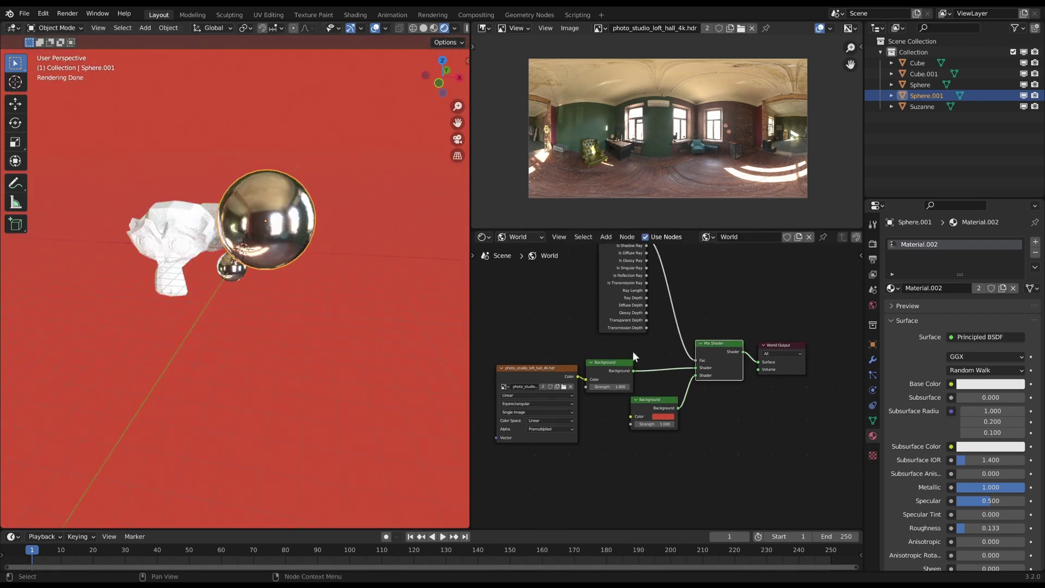
left_click_drag(610, 365, 644, 355)
left_click_drag(659, 400, 653, 401)
left_click_drag(578, 376, 625, 417)
left_click_drag(781, 345, 801, 417)
left_click_drag(636, 399, 634, 385)
Cut the Mix Shader's link to the World Output and connect the Environment Texture's Color directly to Surface, repositioning both nodes.
right_click_drag(749, 418, 776, 414, "ctrl")
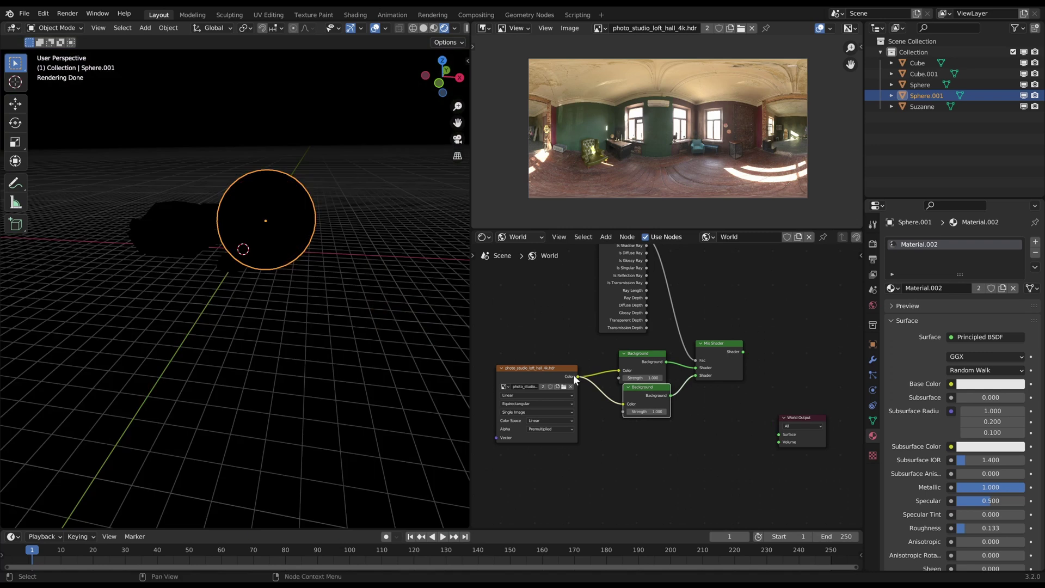
left_click_drag(577, 376, 580, 442)
left_click_drag(794, 423, 719, 432)
mouse_move(170, 257)
middle_mouse_down()
mouse_move(272, 256)
mouse_move(180, 258)
middle_mouse_up()
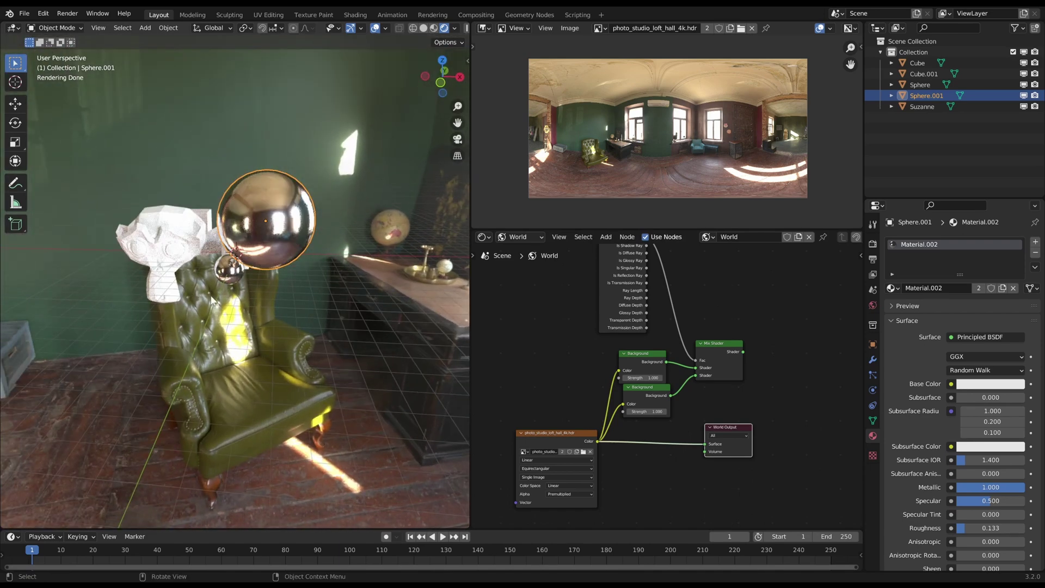